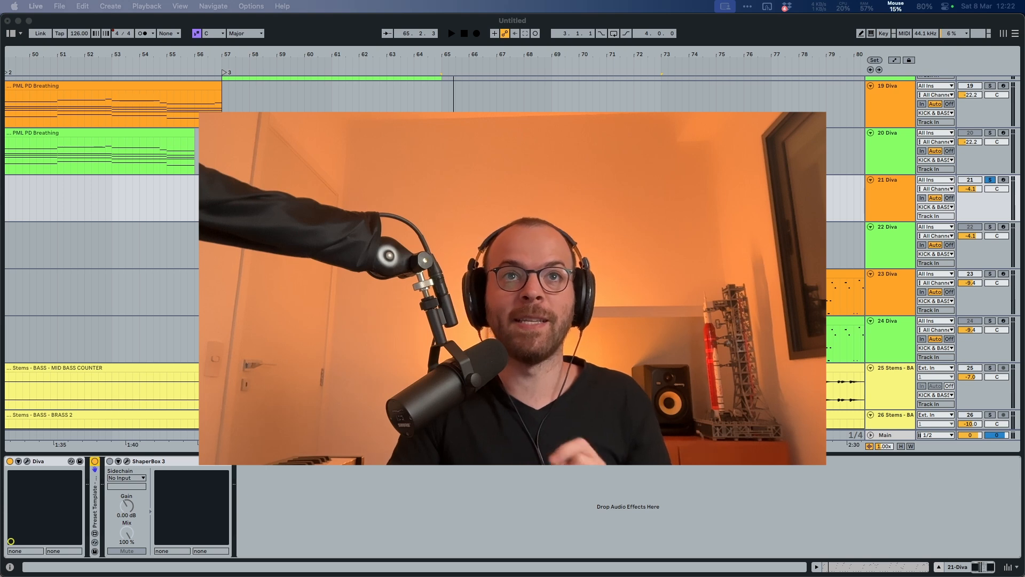
Step: Open the PML PL Sawdust clip on track 21 and play it back
double_click(497, 180)
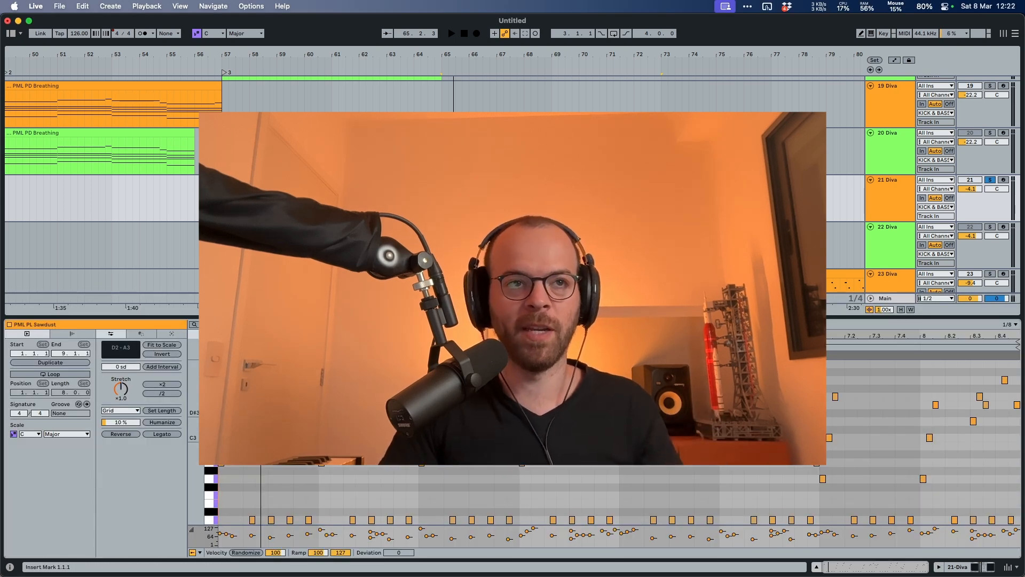
key("space")
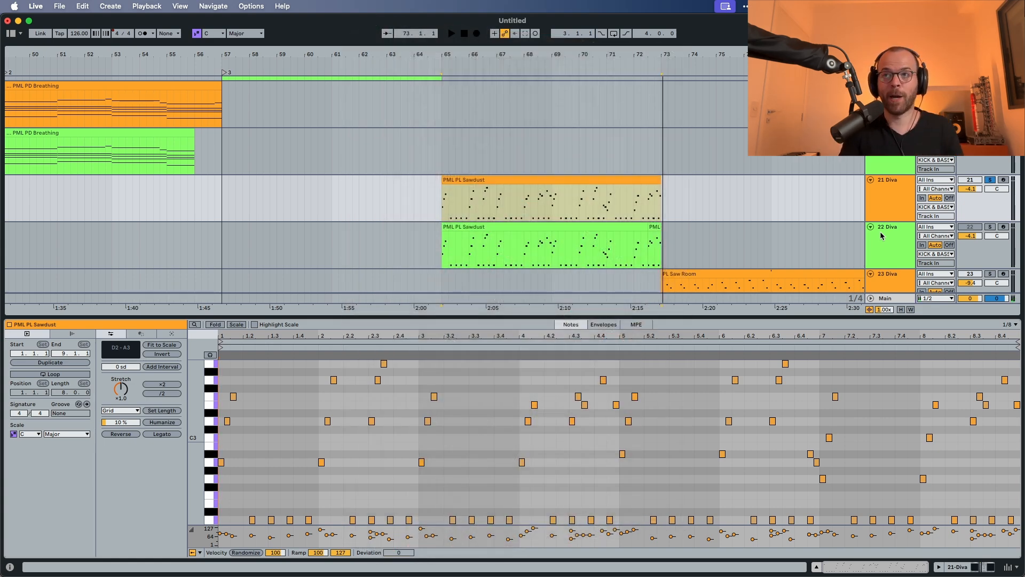
Step: Open the Diva synth on track 22, set its transpose to 0 and audition the result
left_click(882, 235)
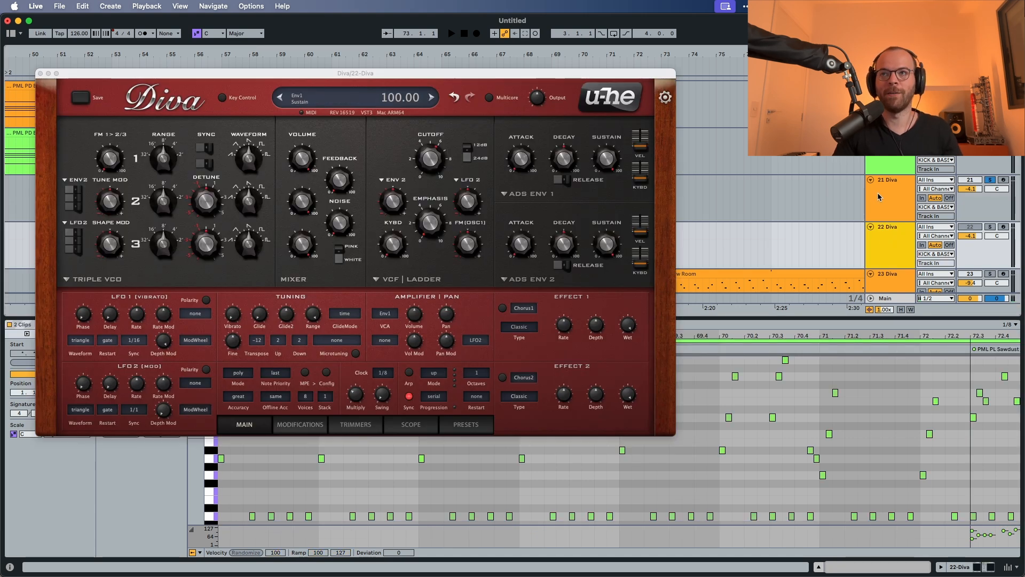
left_click(889, 243)
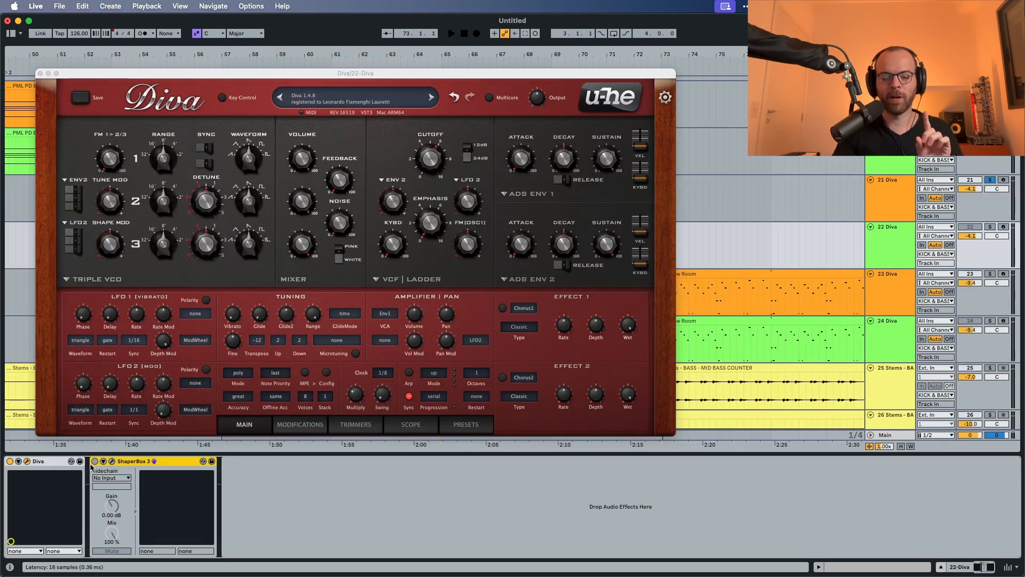
left_click(243, 479)
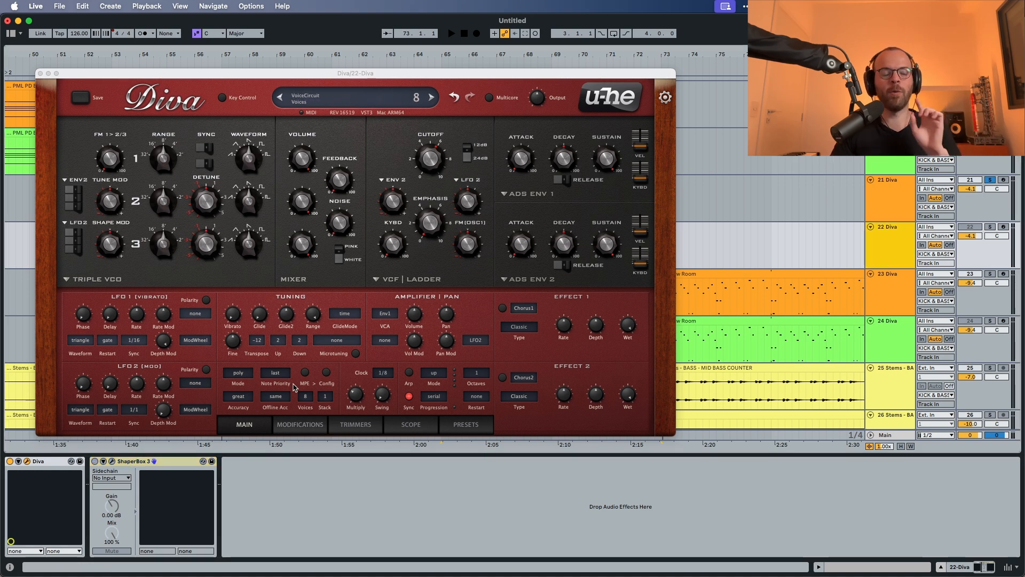
left_click(258, 341)
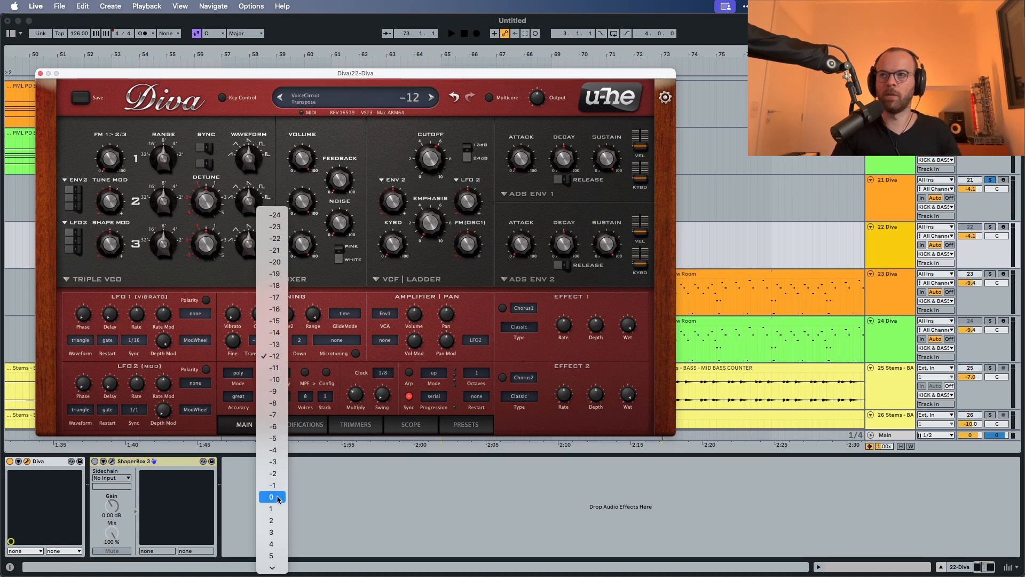
left_click(272, 497)
key("space")
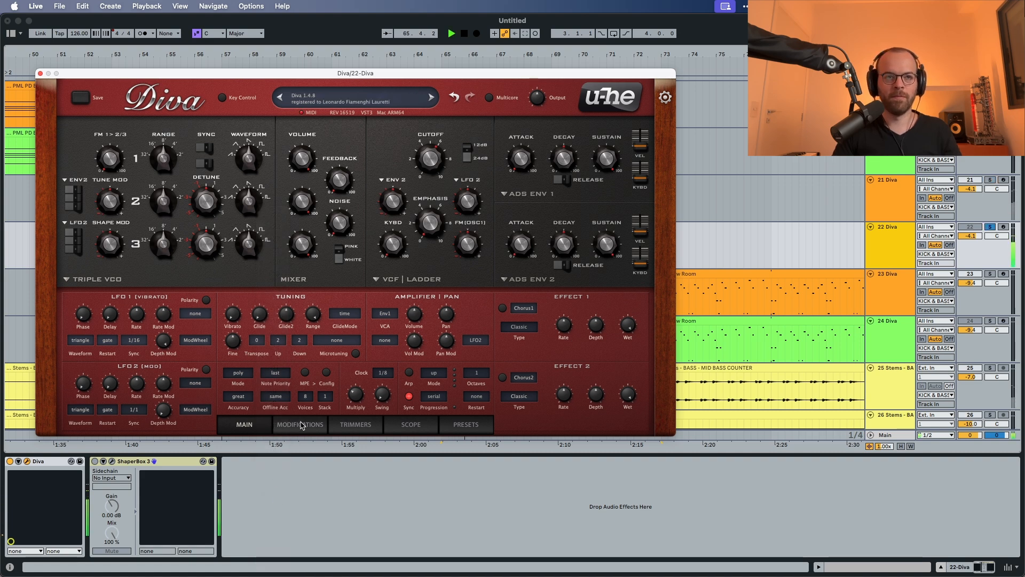
key("space")
Step: Set Diva's voices to 12 and its voice stack to 2, auditioning the changes
left_click(305, 397)
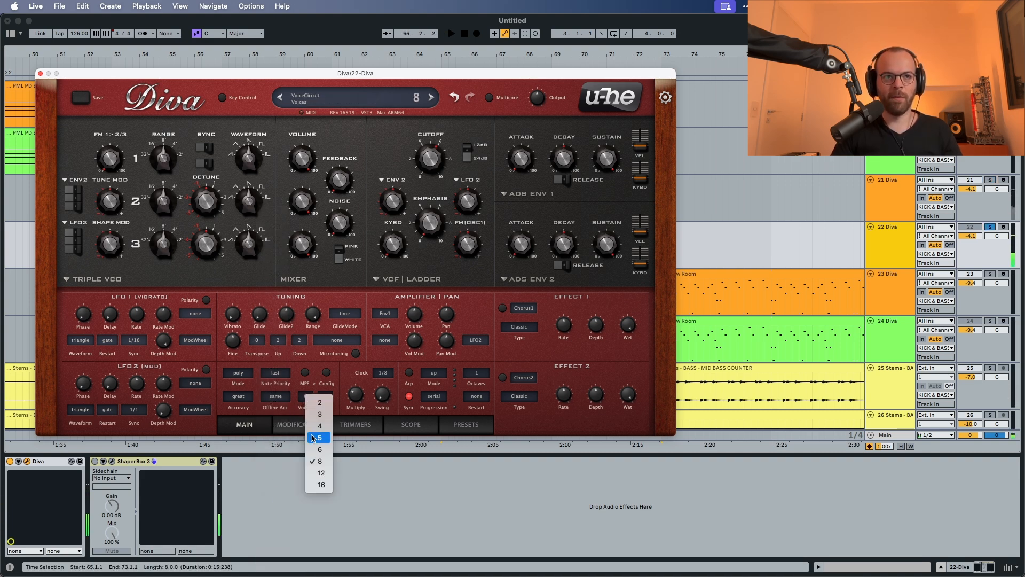
left_click(320, 472)
key("space")
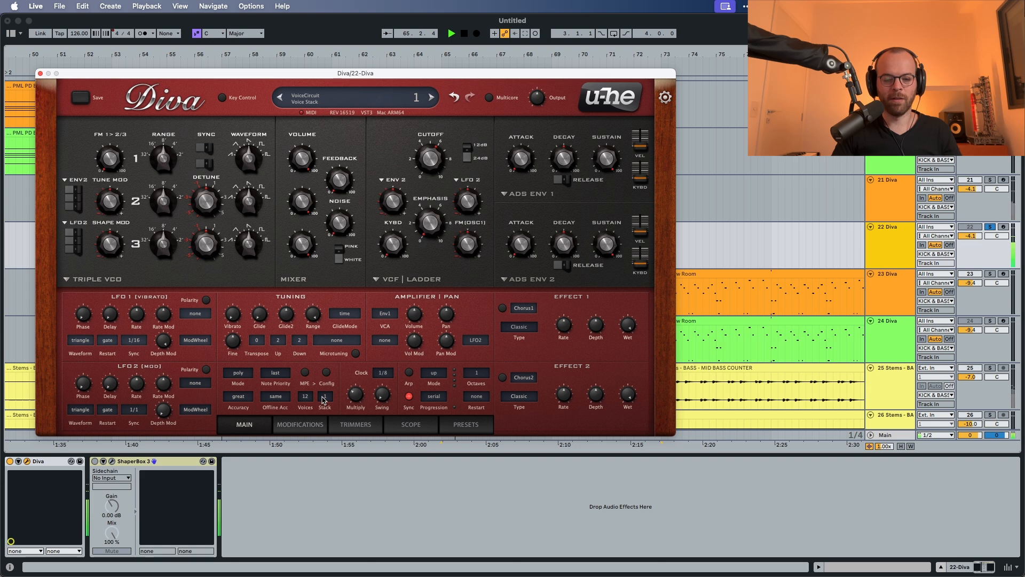
key("space")
left_click(325, 397)
left_click(337, 411)
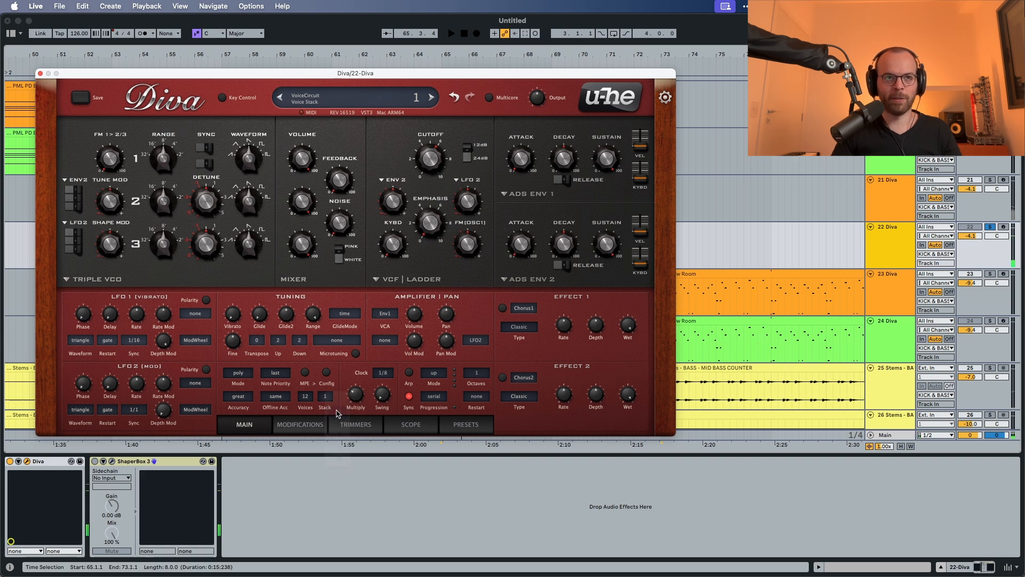
key("space")
key("space")
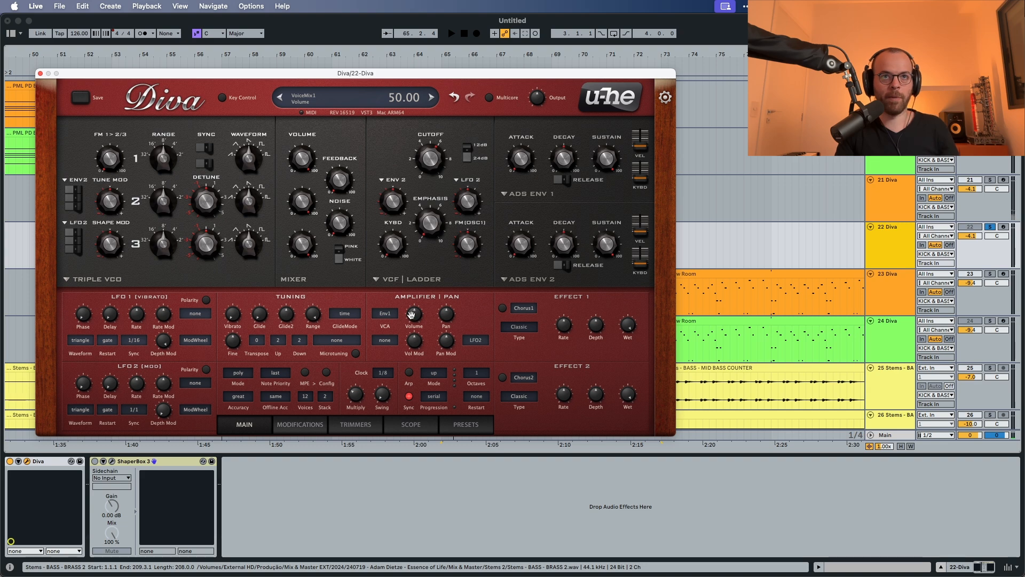
Step: Lower the amplifier volume to 15 and audition the sound
left_click_drag(412, 319, 406, 351)
key("space")
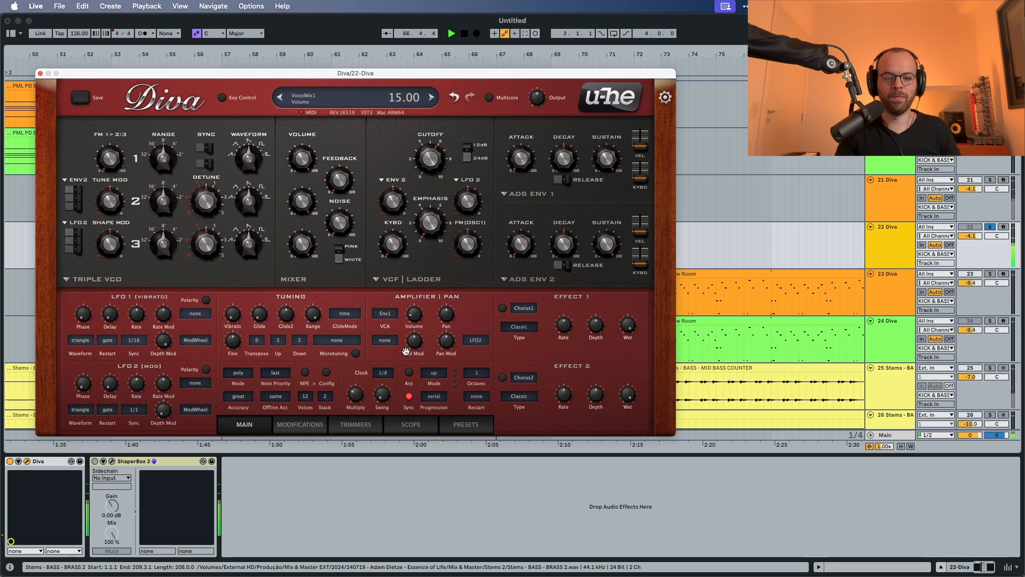
key("space")
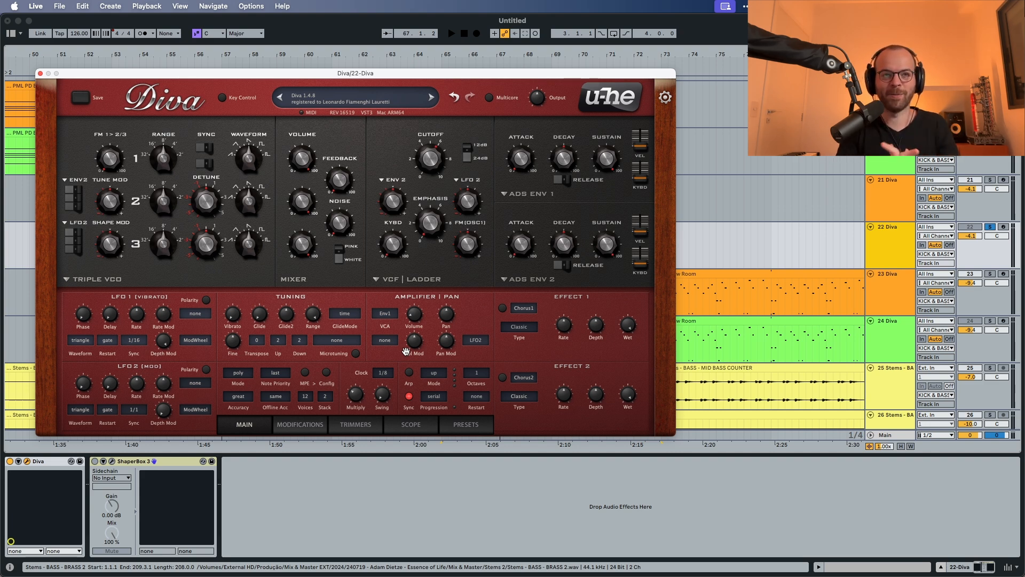
Step: Switch the oscillator model from Triple VCO to DCO and audition it
left_click(95, 281)
left_click(110, 310)
key("space")
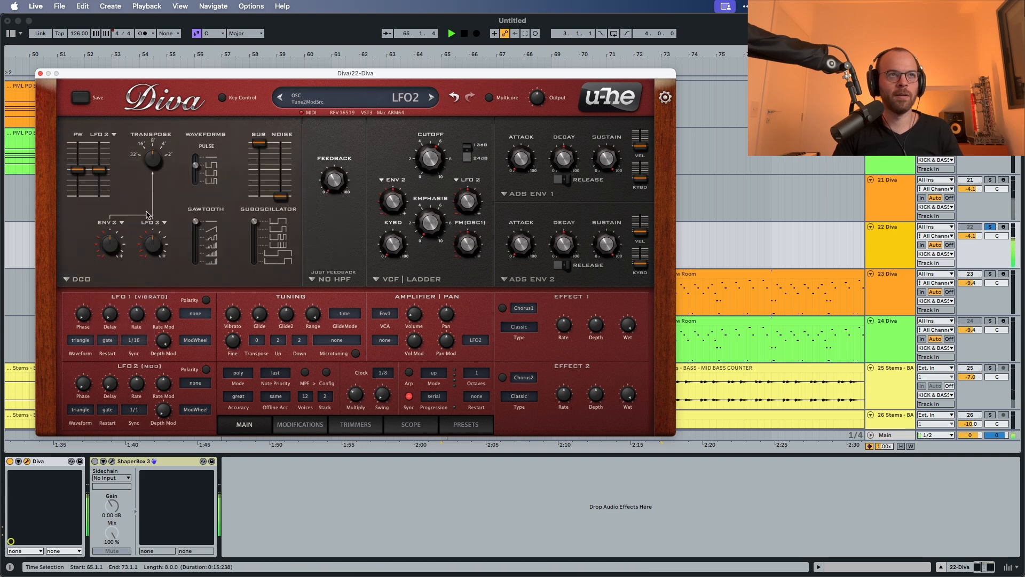
key("space")
Step: Choose the last DCO pulse waveform, enable a pulsed sawtooth shape and audition the combination
left_click(194, 183)
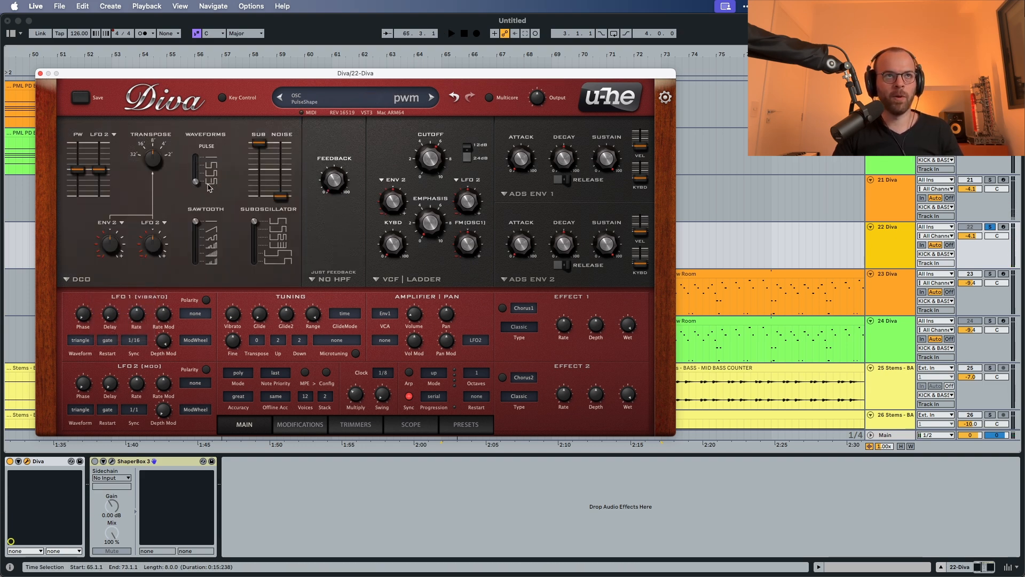
left_click(195, 247)
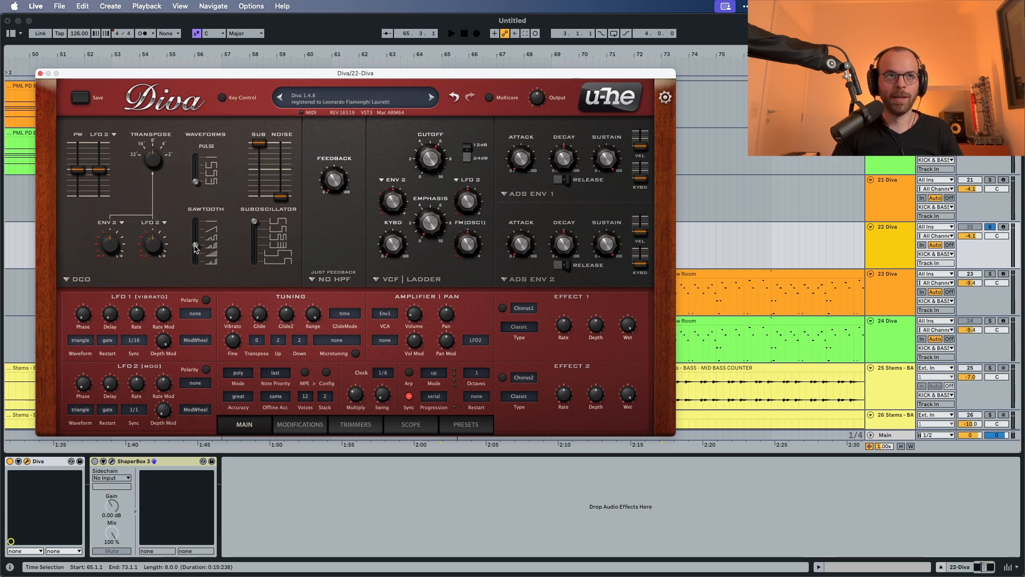
key("space")
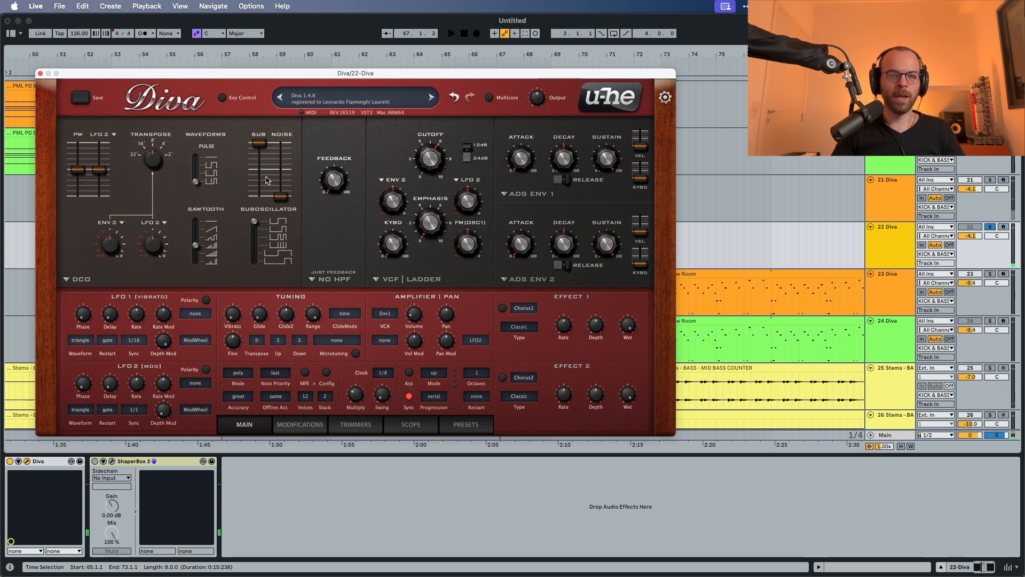
Step: Set the sub oscillator volume to 0 and raise the noise level to about a quarter while auditioning
left_click_drag(259, 143, 253, 249)
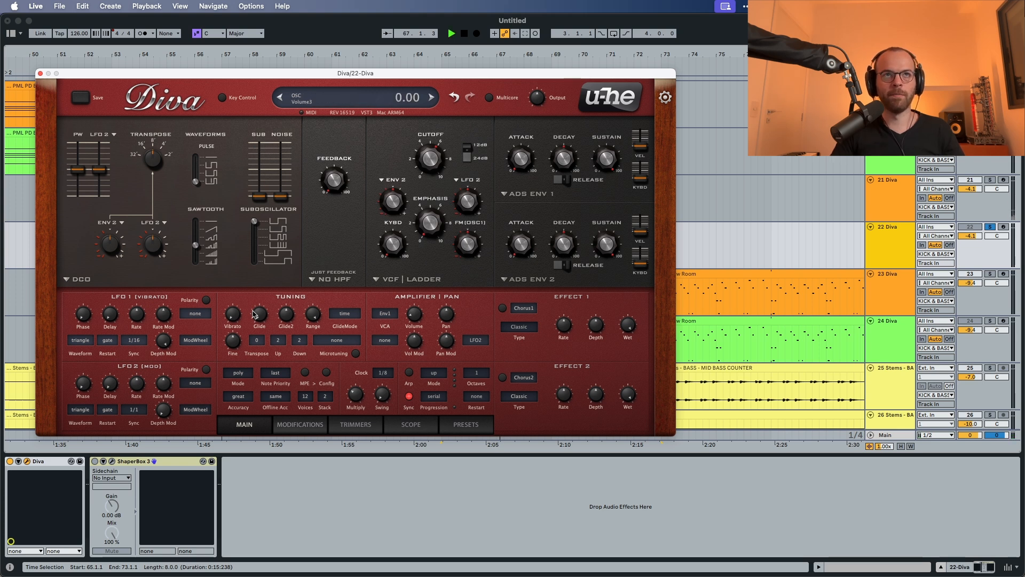
key("space")
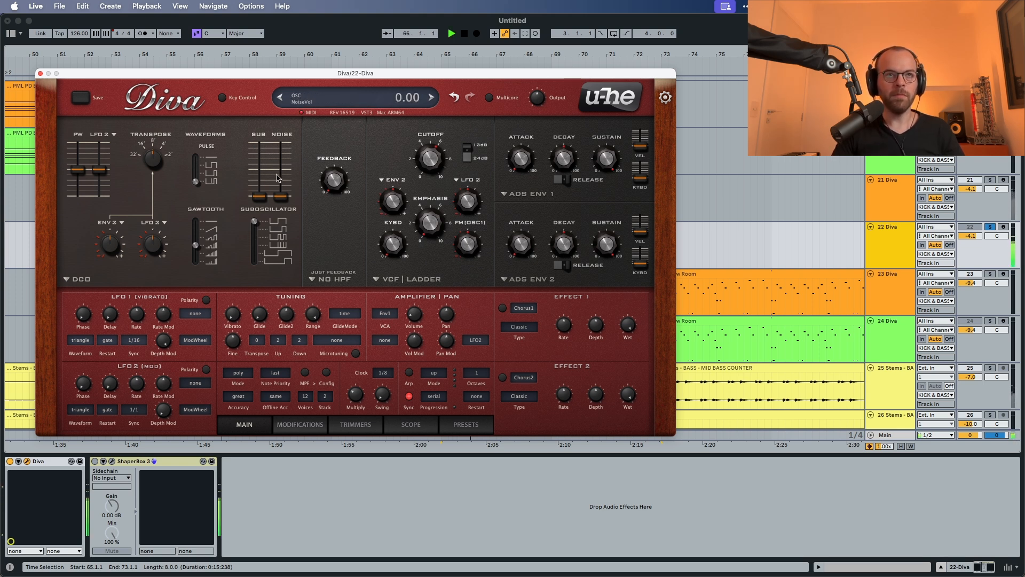
left_click_drag(280, 196, 279, 168)
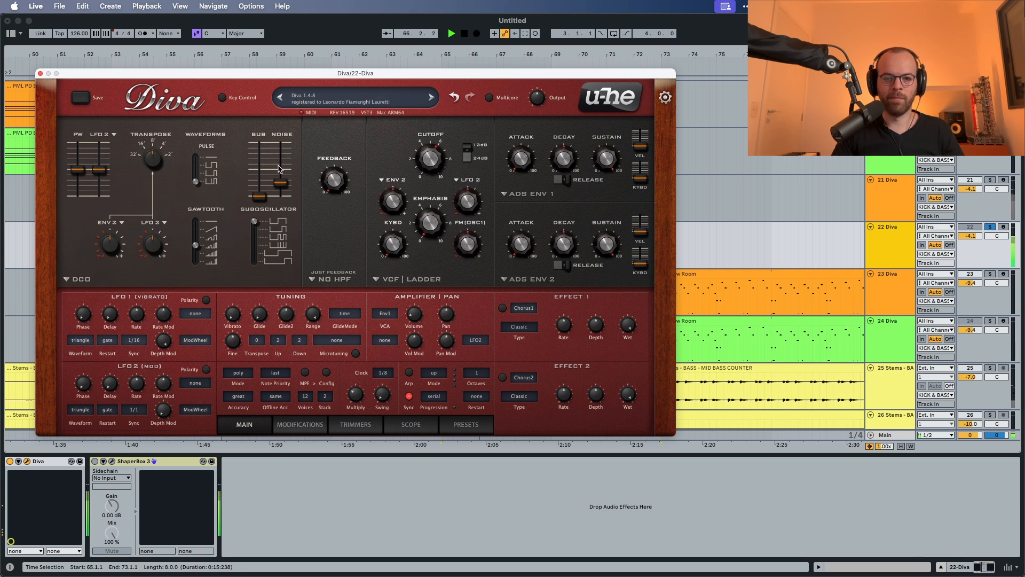
key("space")
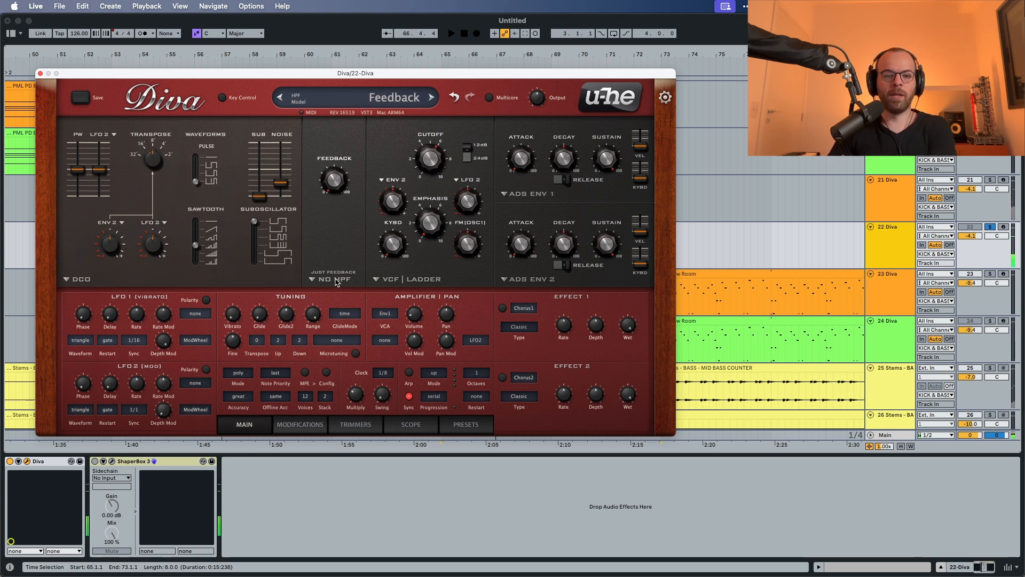
Step: Set the high-pass filter model to HPF pre, raise its frequency to just under halfway and audition it
left_click(335, 279)
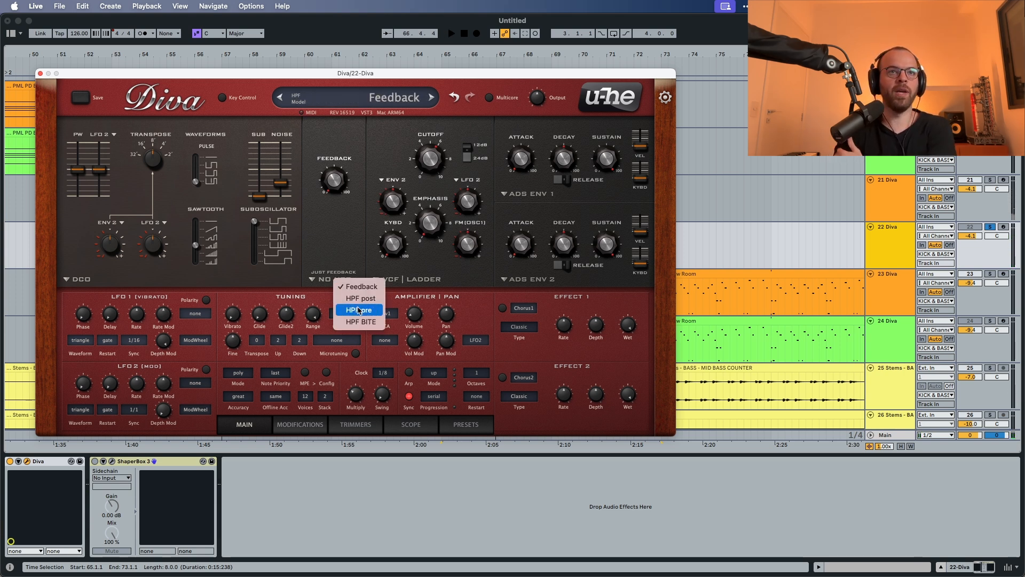
left_click(353, 310)
left_click_drag(334, 197, 332, 166)
key("space")
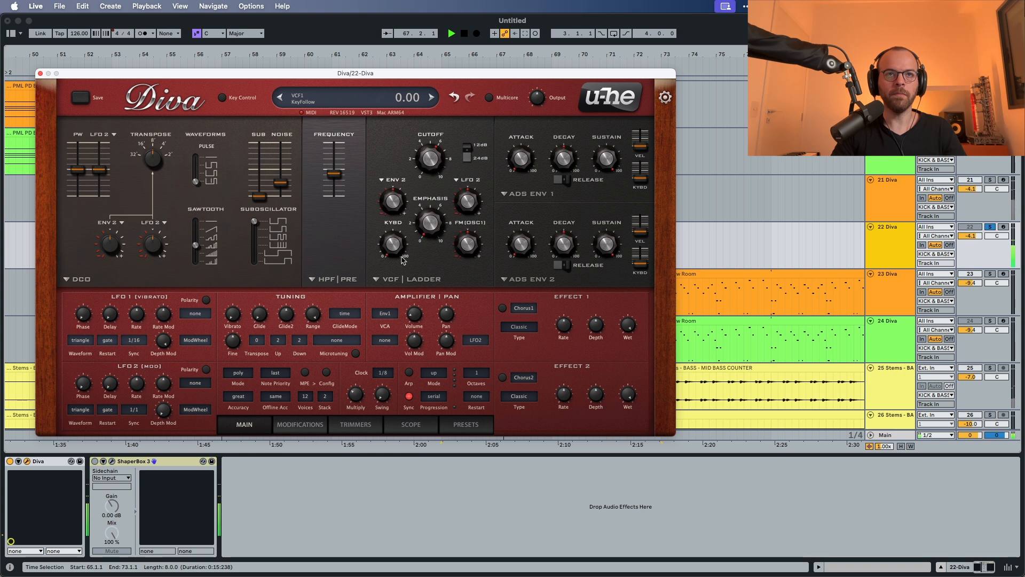
key("space")
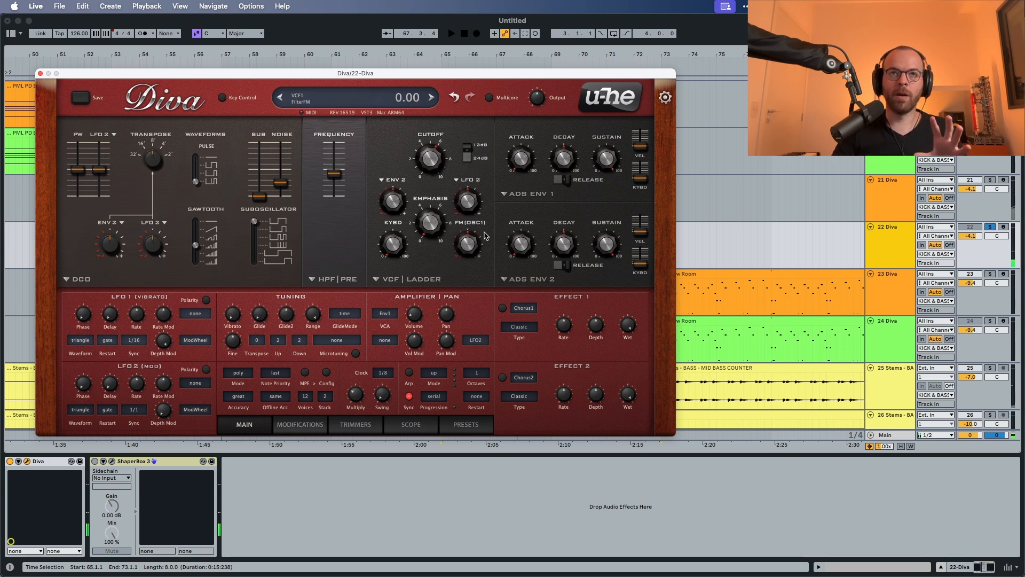
Step: Keep envelope 1 on the ADS model, raise its attack slightly and shorten its decay, auditioning the changes
left_click(521, 193)
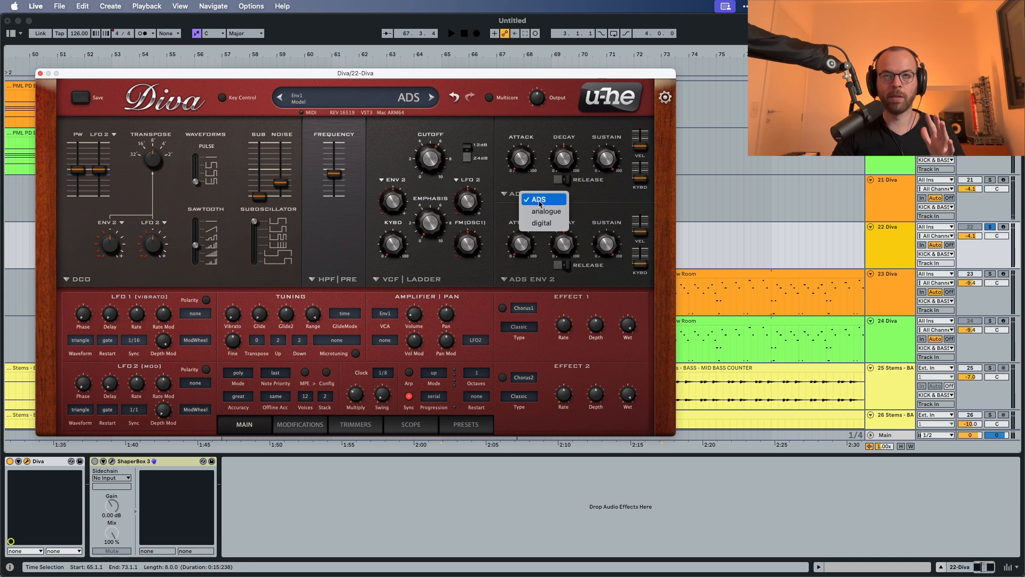
left_click(538, 201)
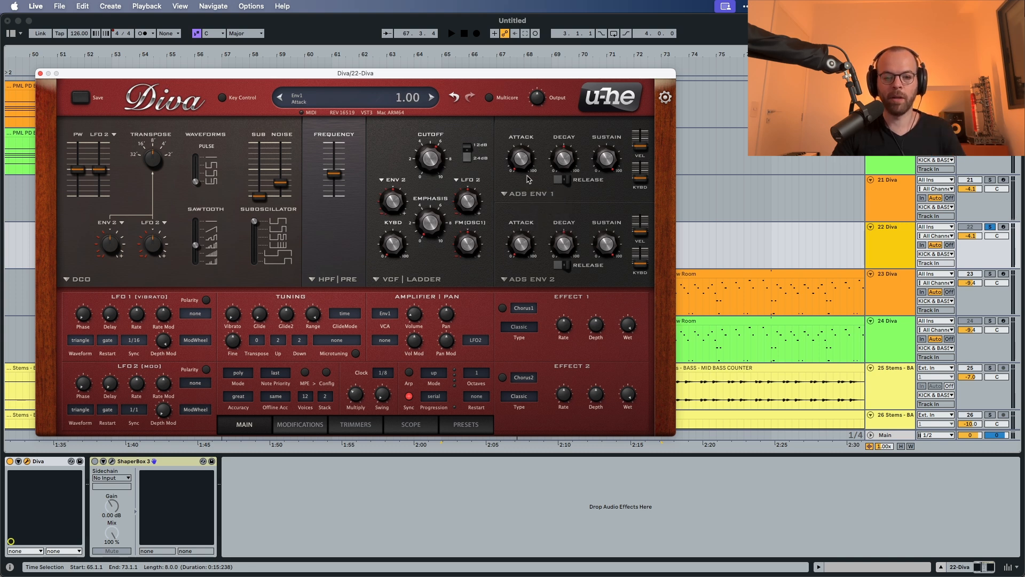
left_click_drag(524, 173, 524, 155)
key("space")
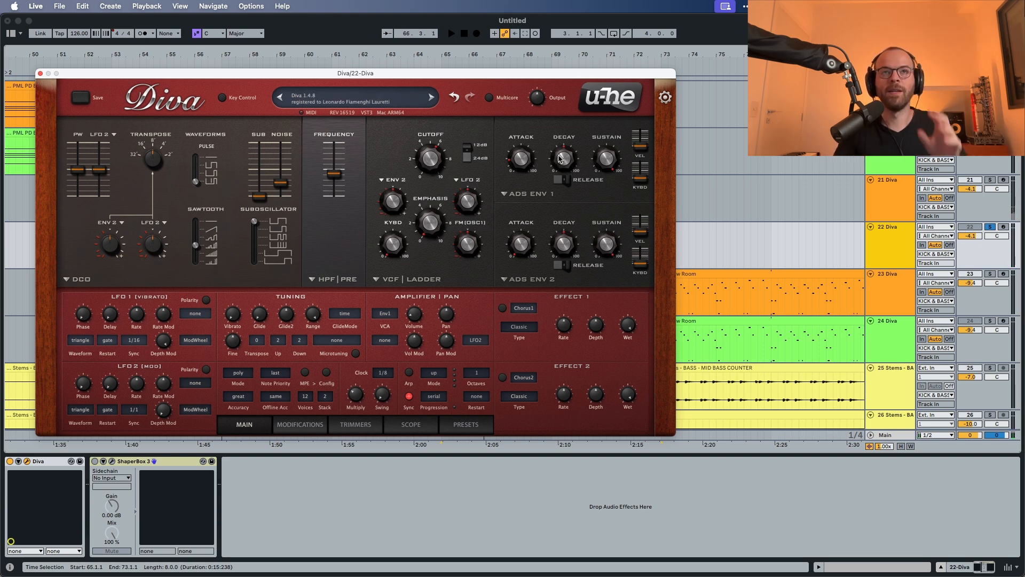
left_click_drag(560, 158, 553, 183)
key("space")
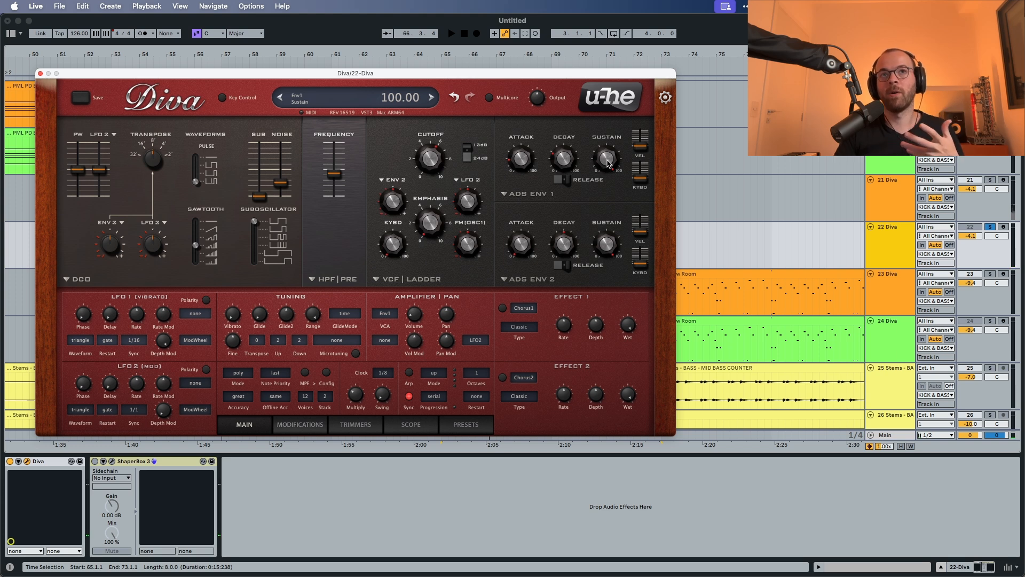
Step: Lower envelope 1's sustain and switch on its release, auditioning the changes
left_click_drag(608, 163, 600, 221)
key("space")
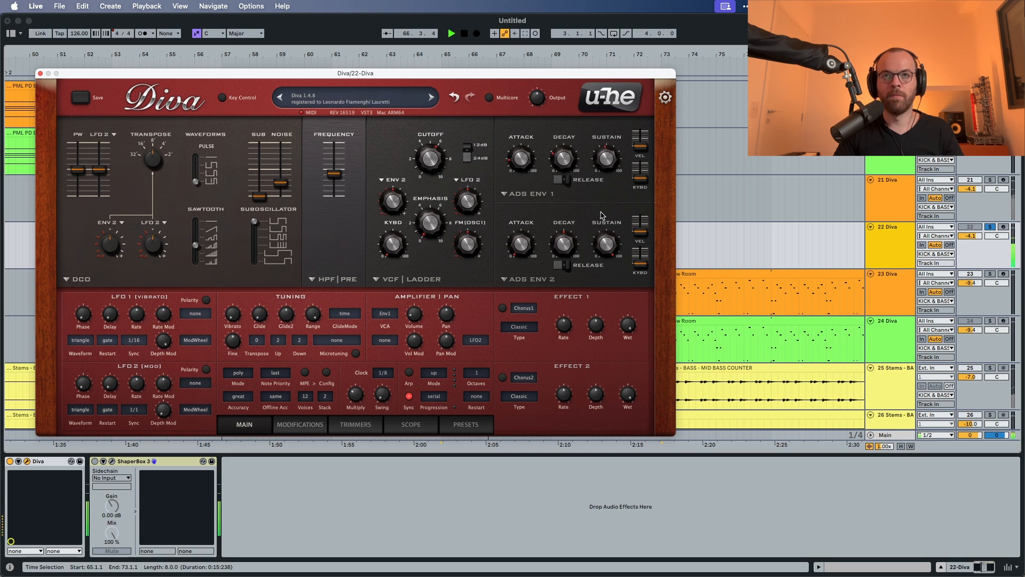
key("space")
left_click(564, 180)
key("space")
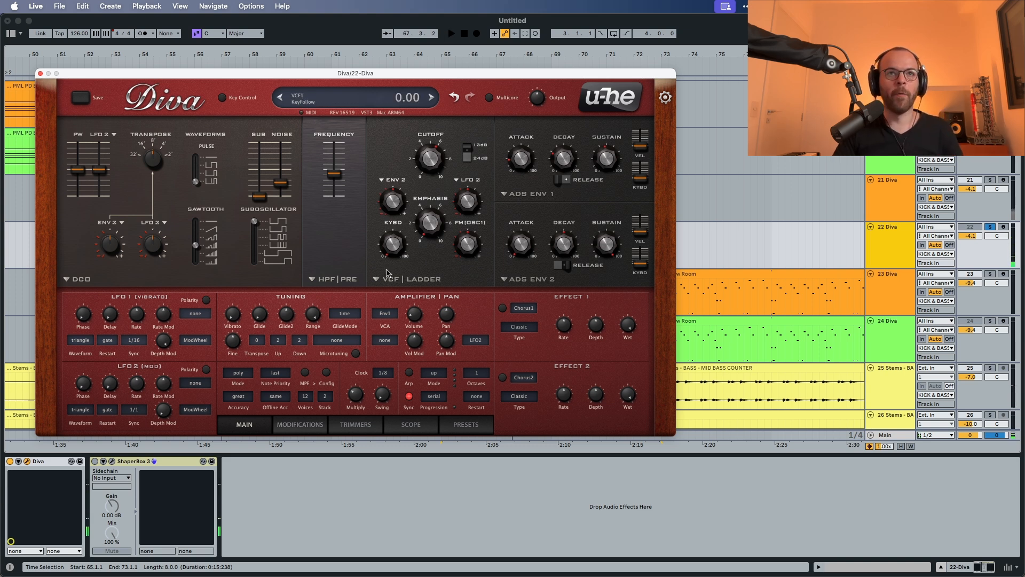
Step: Switch the main filter from VCF Ladder to the Uhbie model and audition it
left_click(391, 279)
left_click(419, 331)
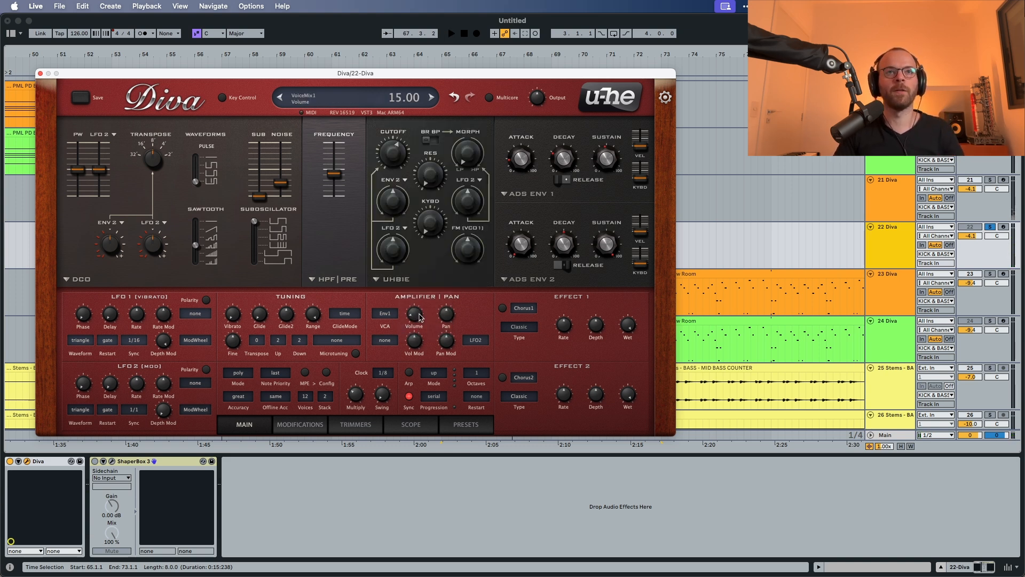
key("space")
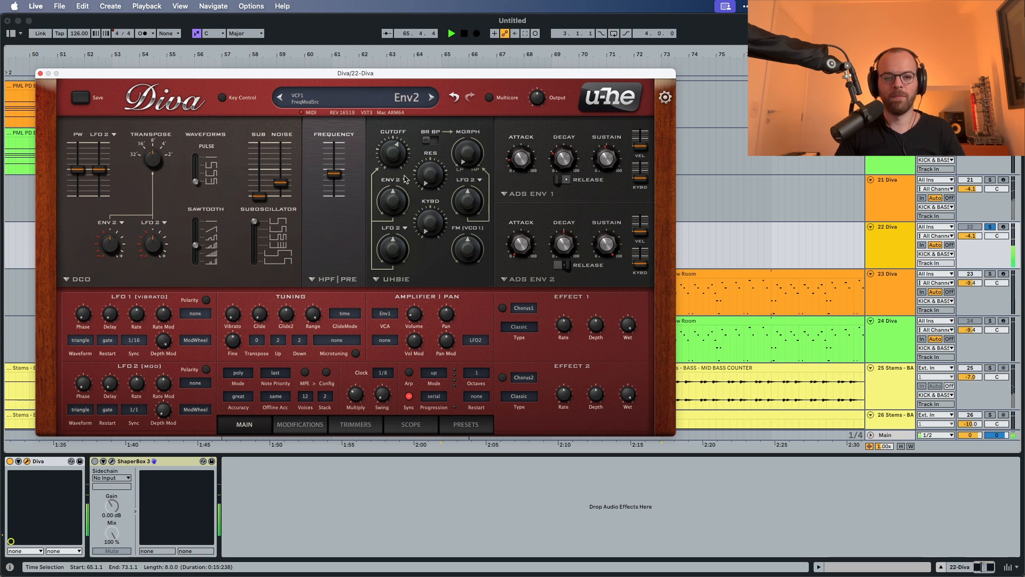
Step: Lower the Uhbie filter's cutoff and set its Env 2 modulation depth to 66 while auditioning
left_click_drag(394, 156, 390, 187)
key("space")
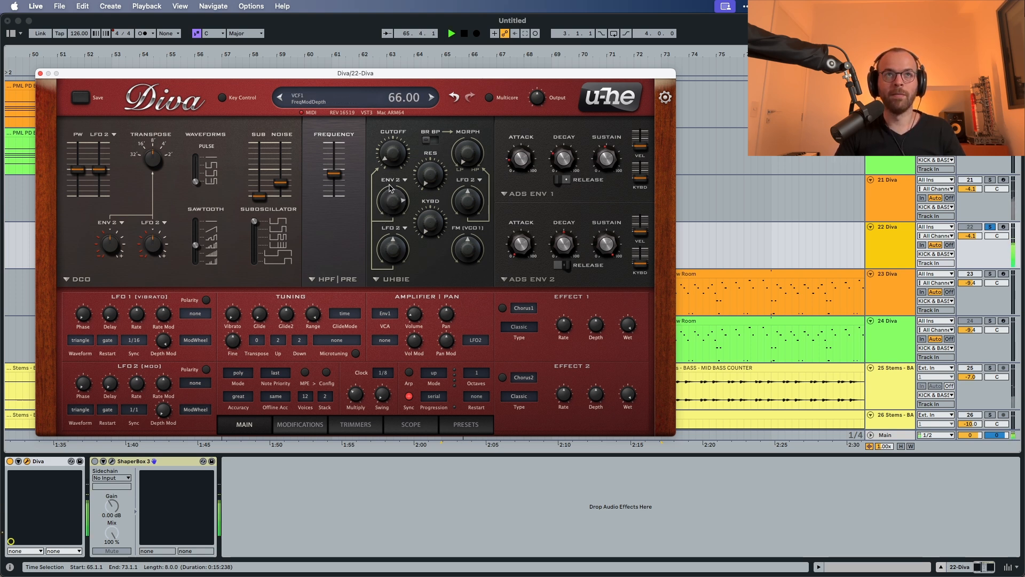
key("space")
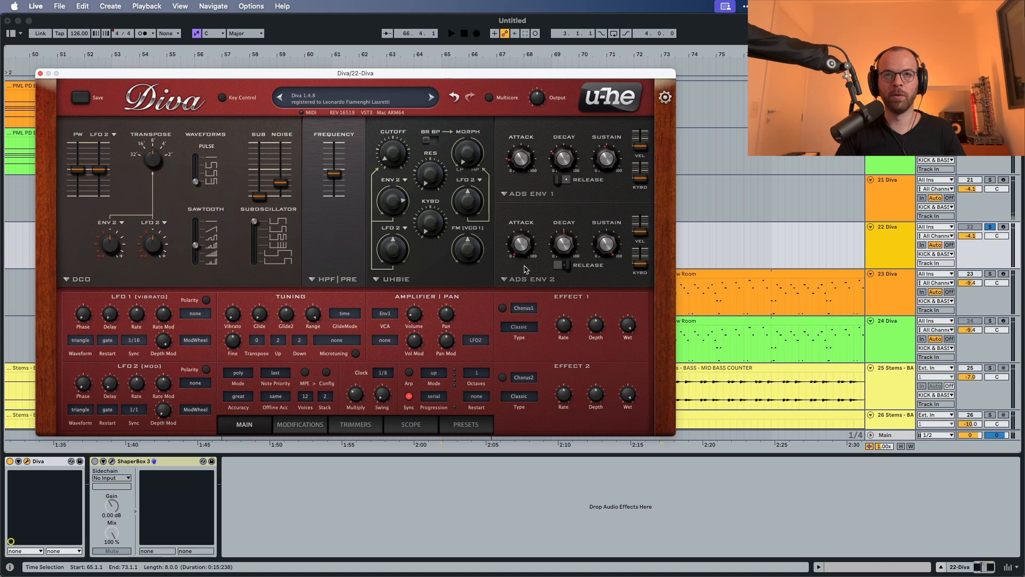
Step: Raise envelope 2's attack slightly and audition the filter movement
left_click_drag(523, 251, 522, 244)
key("space")
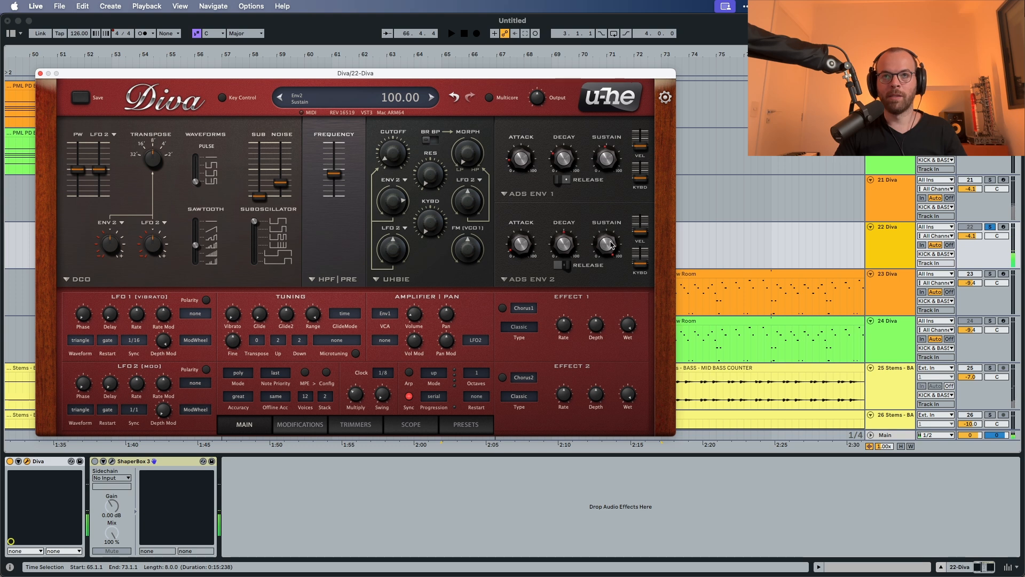
Step: Lower envelope 2's sustain and set its decay to 45 while auditioning the filter movement
left_click_drag(609, 242, 599, 356)
key("space")
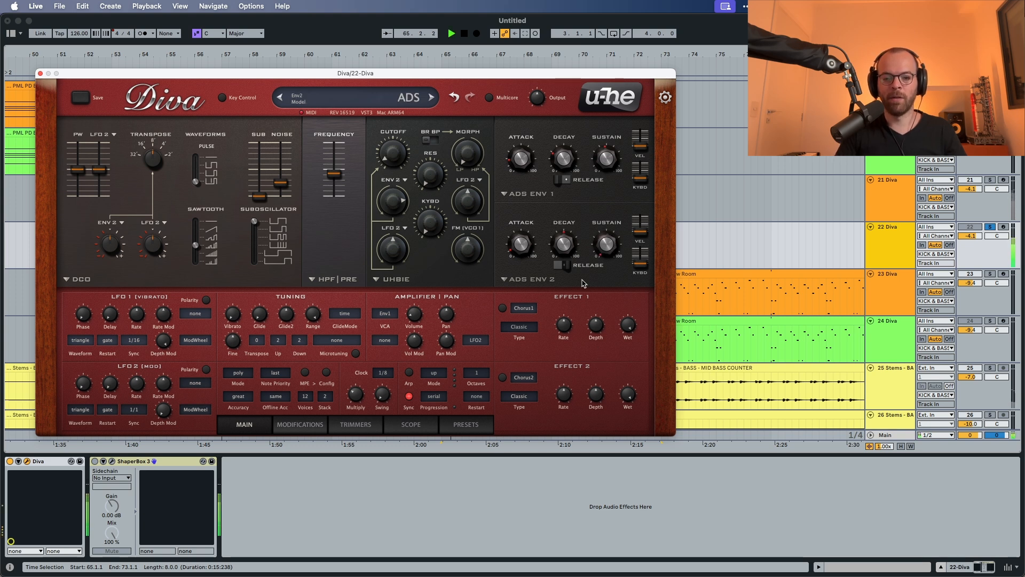
key("space")
left_click_drag(568, 243, 566, 244)
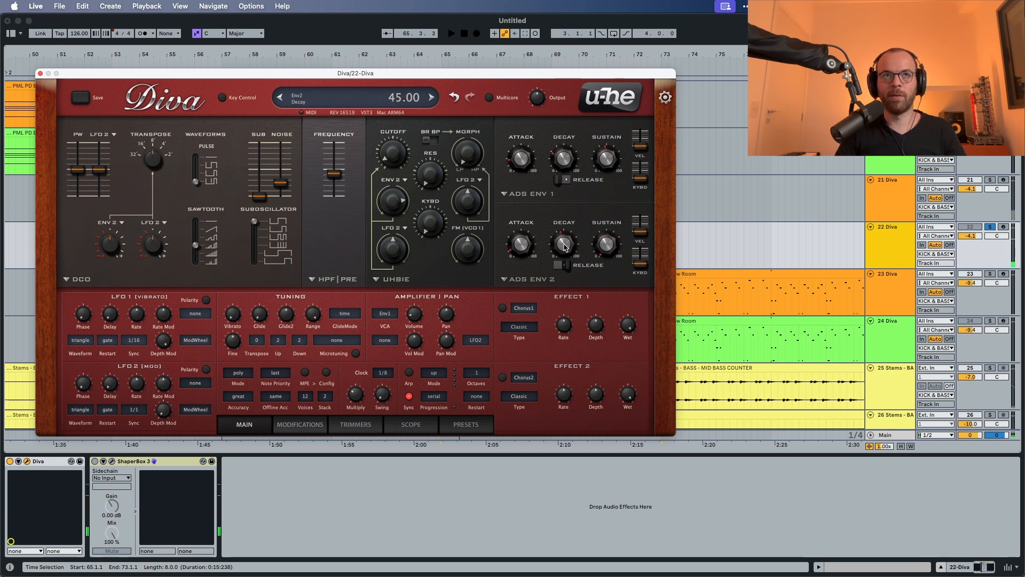
Step: Switch on envelope 2's release and audition the pluck
key("space")
scroll(566, 246, "up", 1)
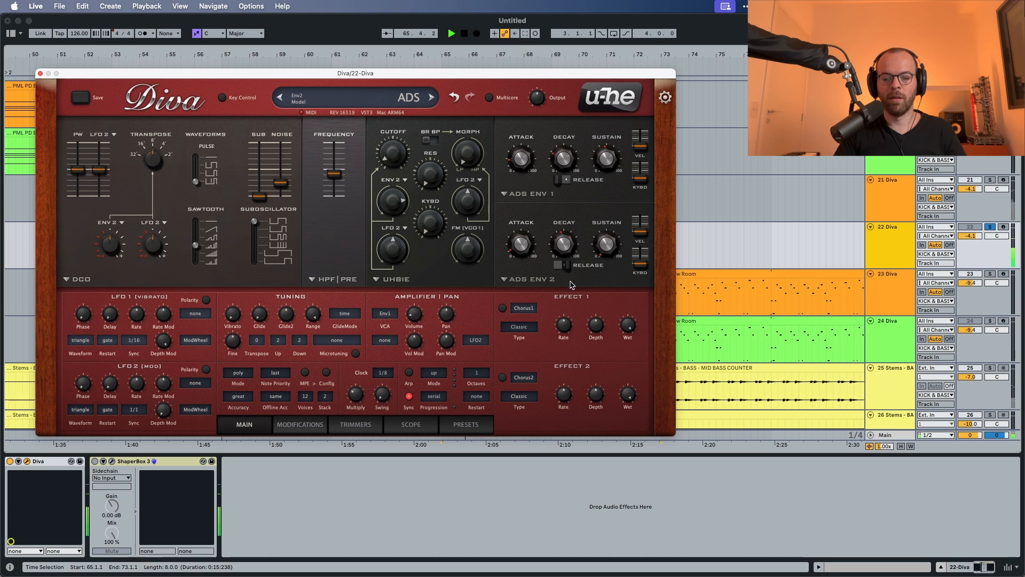
left_click(567, 266)
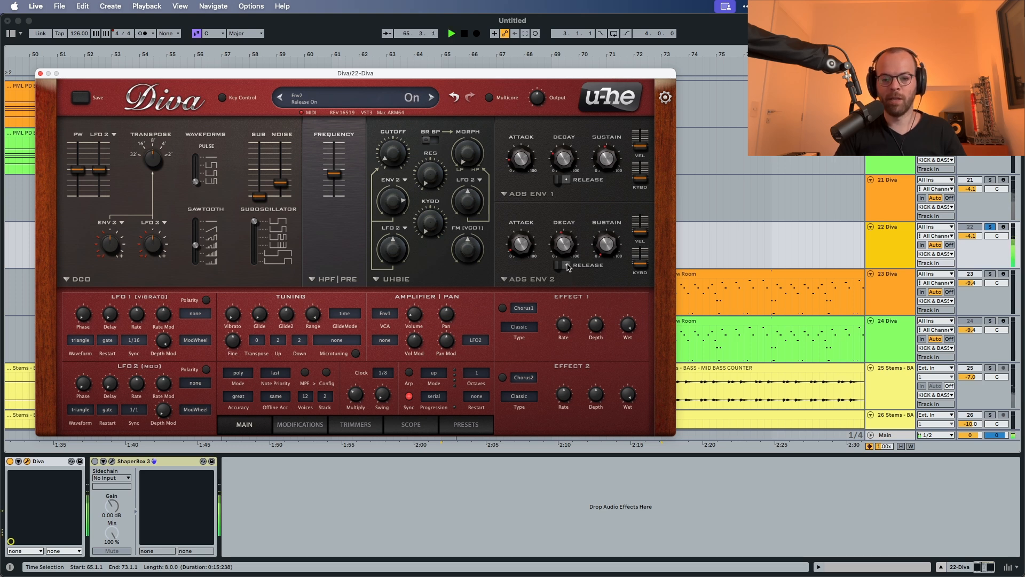
key("space")
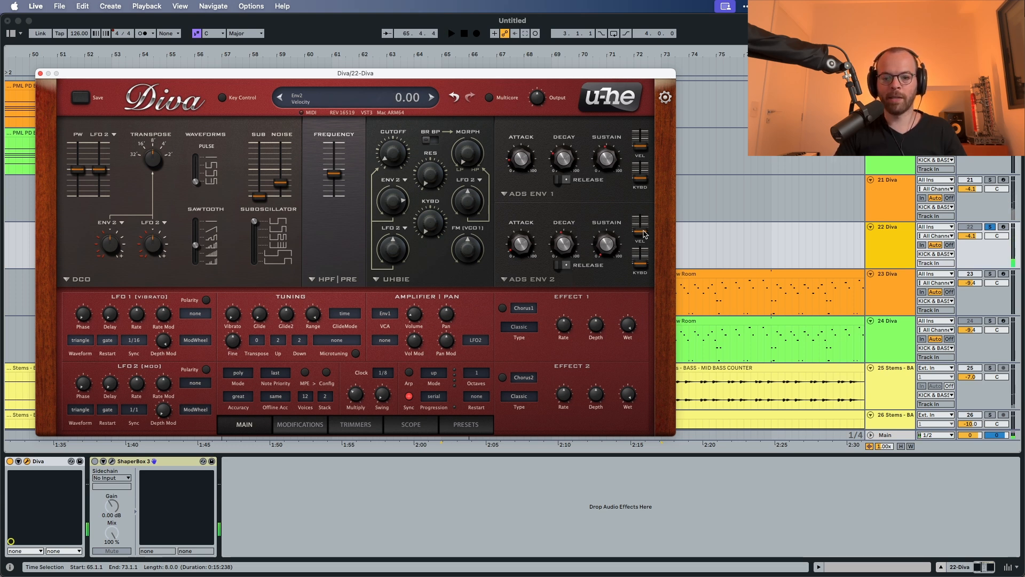
Step: Raise envelope 2's velocity amount and set its key follow to 52.50, auditioning the changes
left_click_drag(645, 233, 647, 222)
key("space")
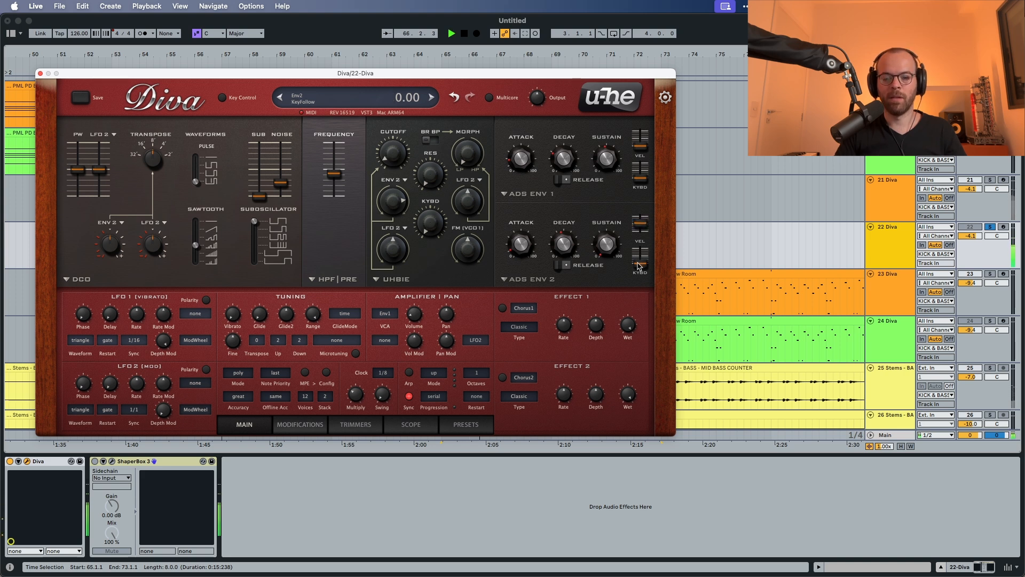
left_click_drag(640, 268, 642, 254)
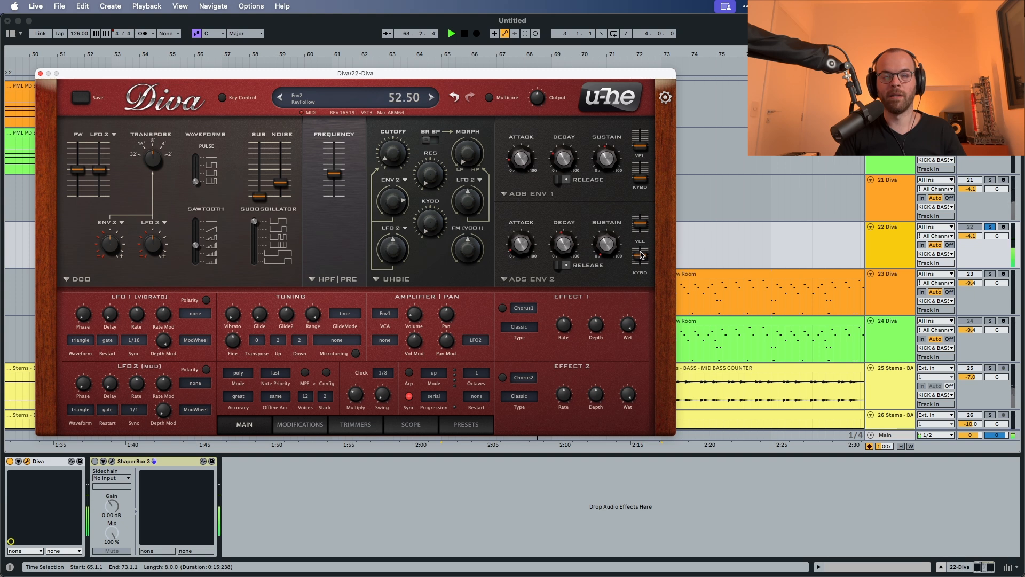
key("space")
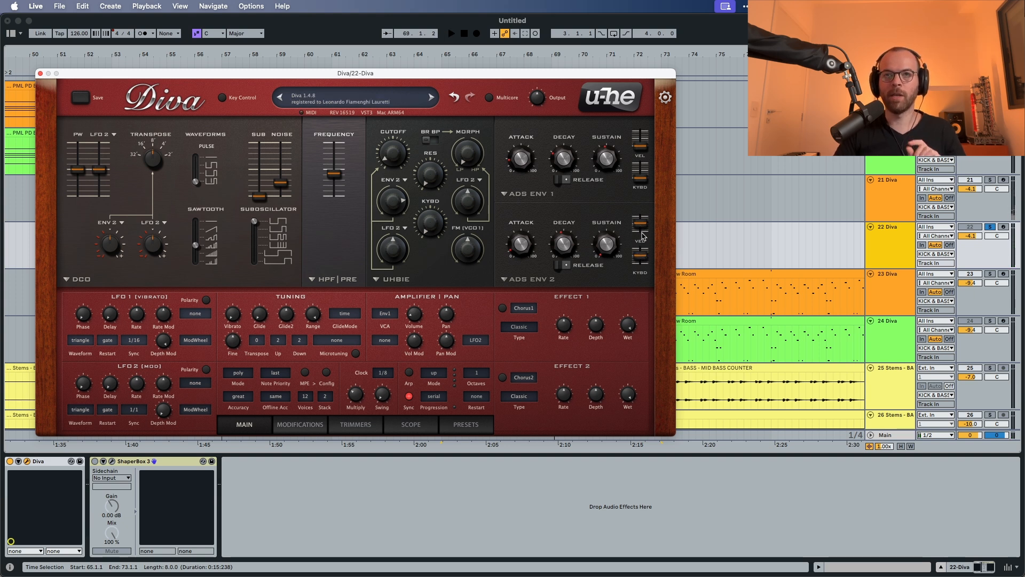
key("space")
mouse_move(643, 228)
left_mouse_down()
mouse_move(641, 237)
mouse_move(643, 225)
left_mouse_up()
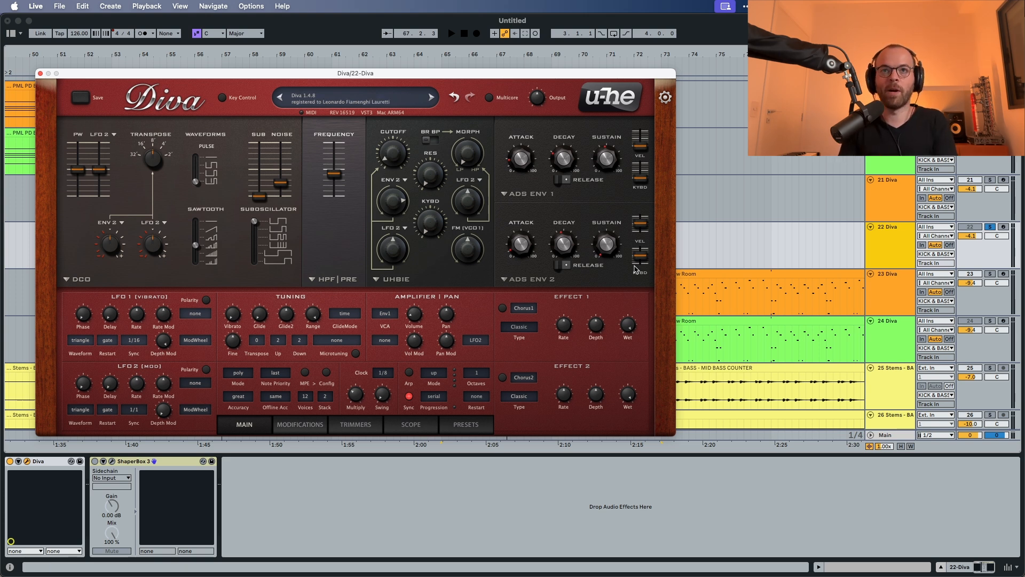
key("space")
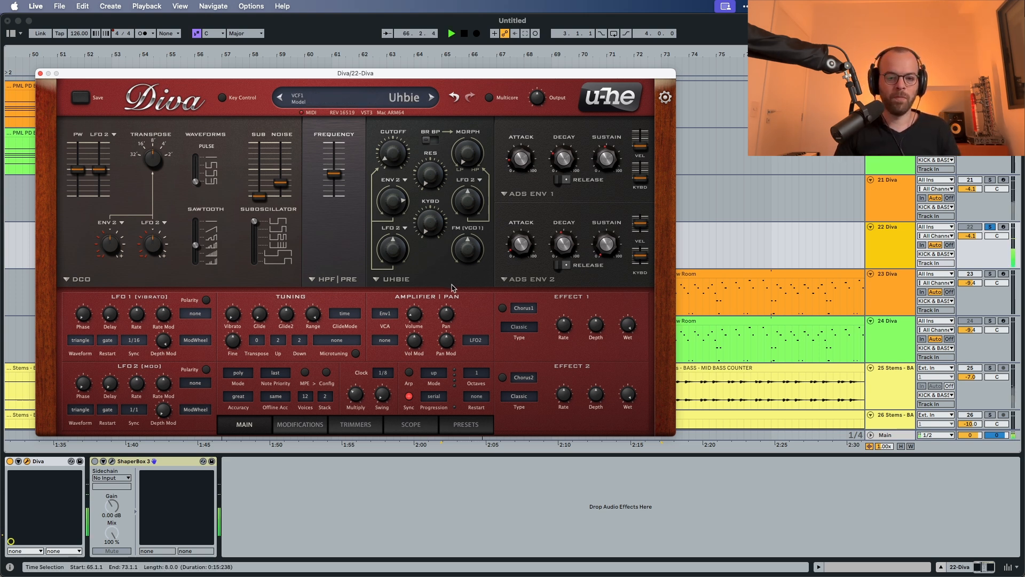
key("space")
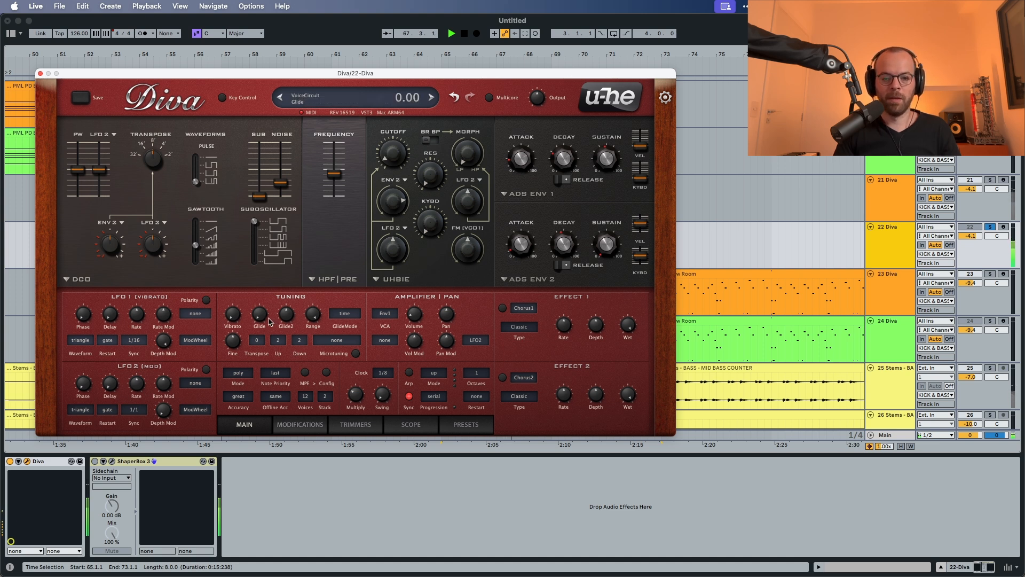
Step: Adjust the vibrato amount in the tuning section and set LFO 1's depth modulation to 0, auditioning the pitch movement
left_click_drag(233, 320, 233, 304)
key("space")
key("space")
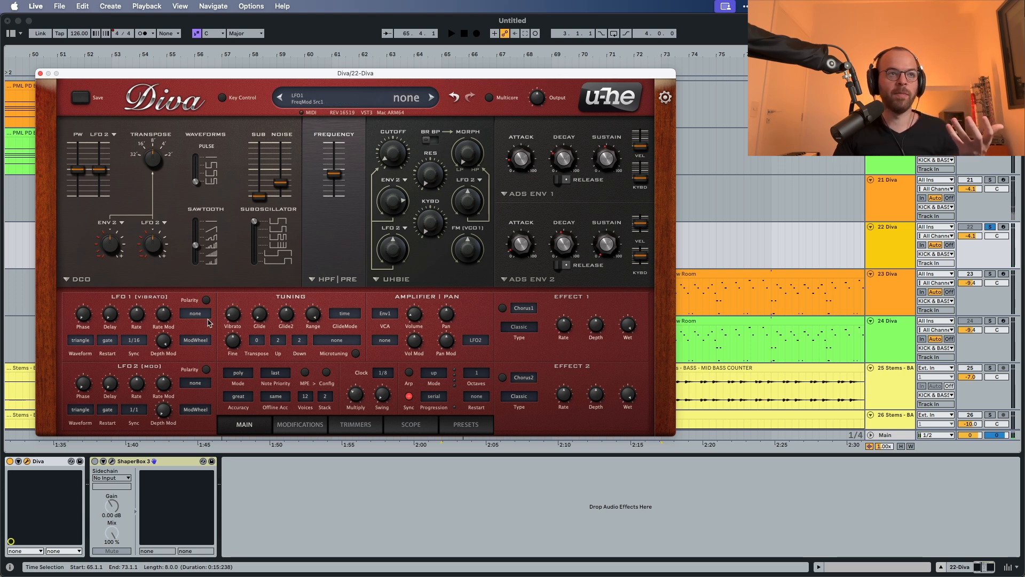
mouse_move(164, 342)
left_click_drag(164, 342, 152, 512)
key("space")
mouse_move(158, 319)
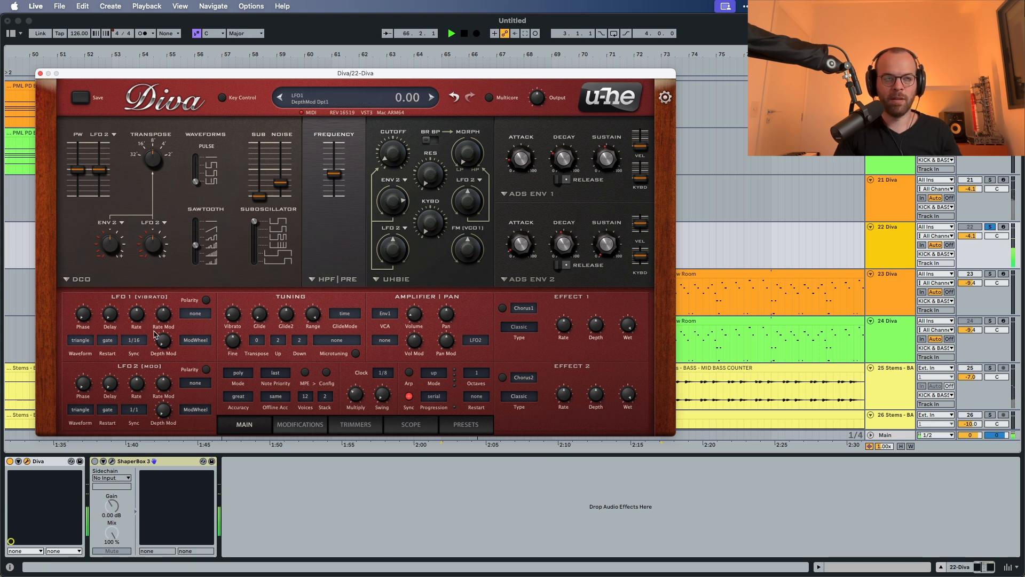
key("space")
mouse_move(234, 328)
left_mouse_down()
mouse_move(235, 286)
mouse_move(221, 318)
left_mouse_up()
key("space")
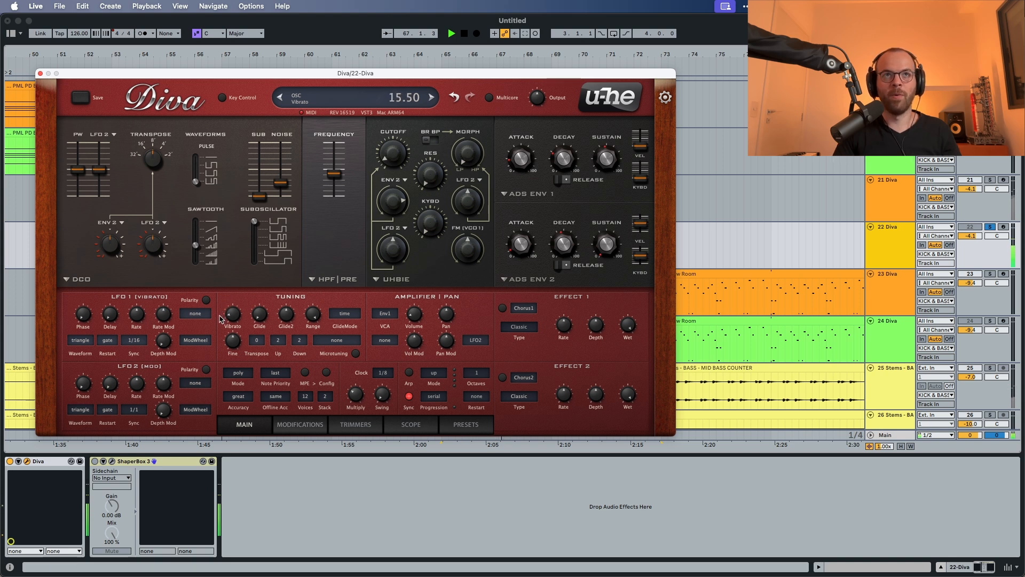
Step: Set LFO 1's sync rate to 1/8 and audition the vibrato
left_click(134, 341)
left_click(140, 334)
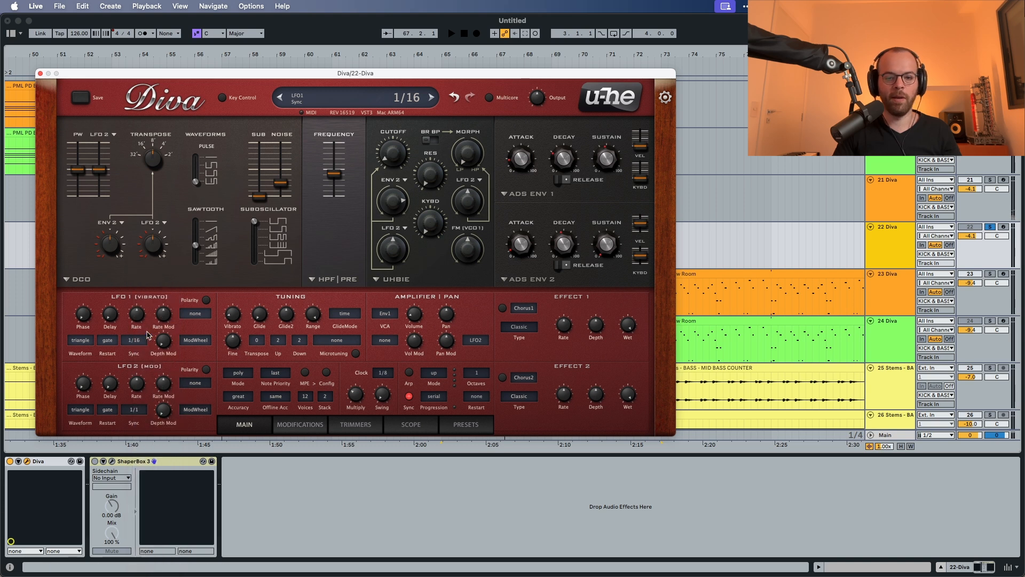
key("space")
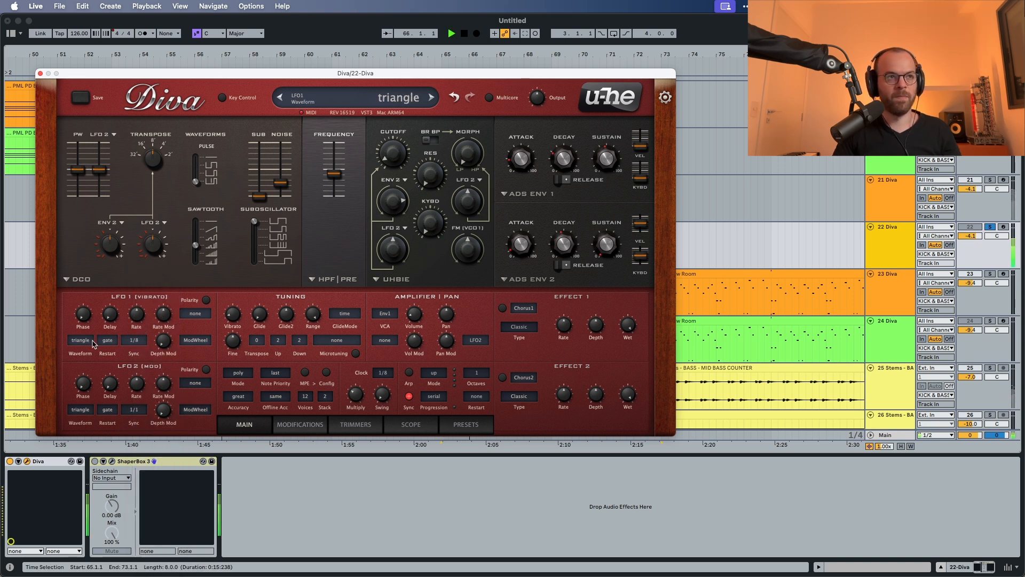
key("space")
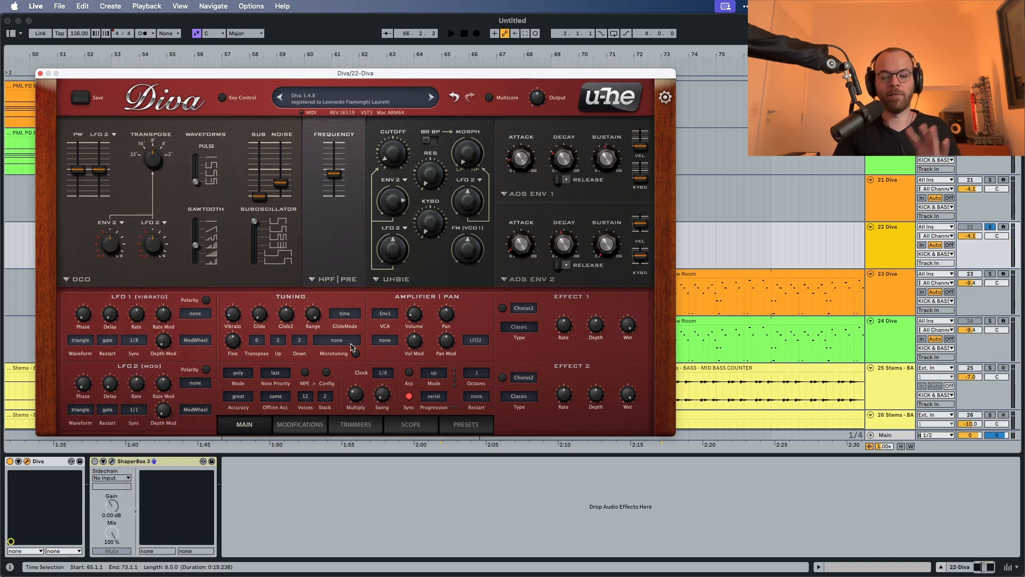
Step: Set the pan modulation source to StackIndex and audition the stereo spread
left_click(475, 342)
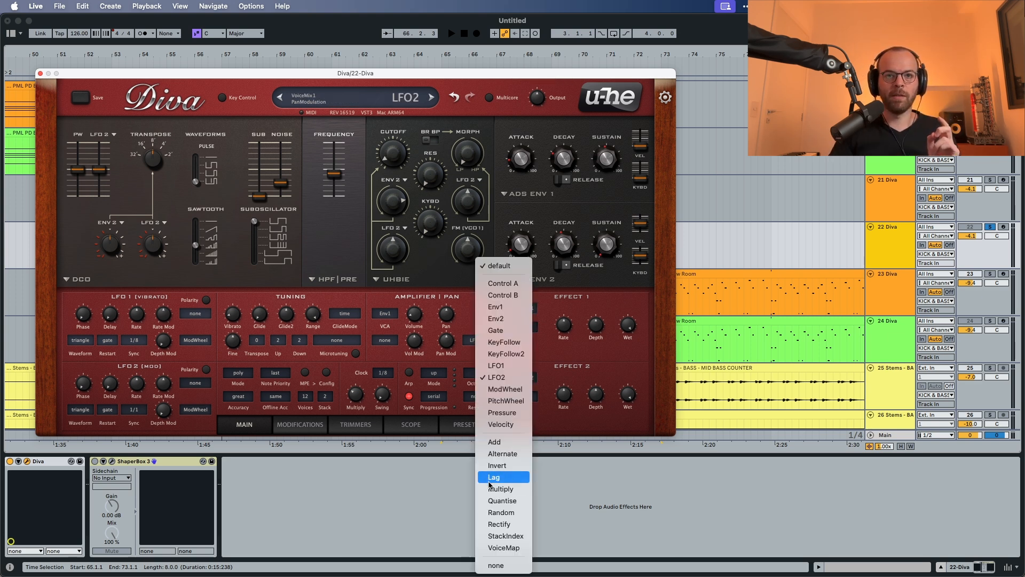
left_click(467, 423)
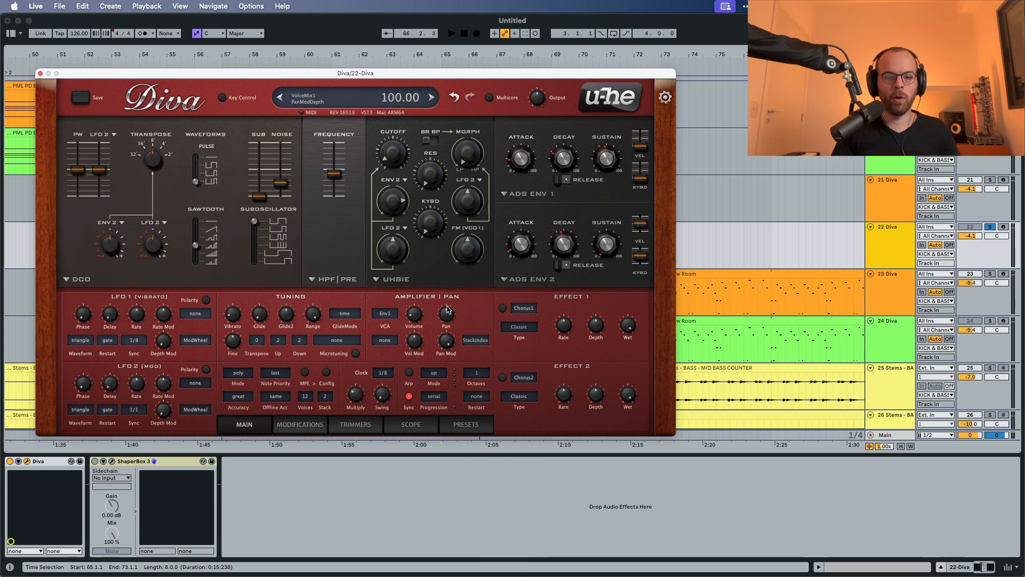
key("space")
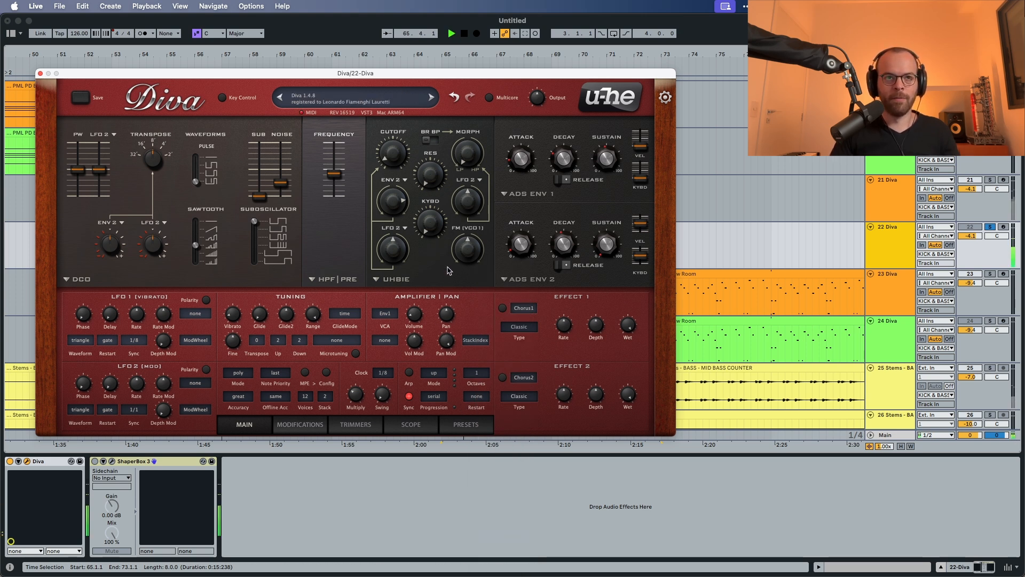
key("space")
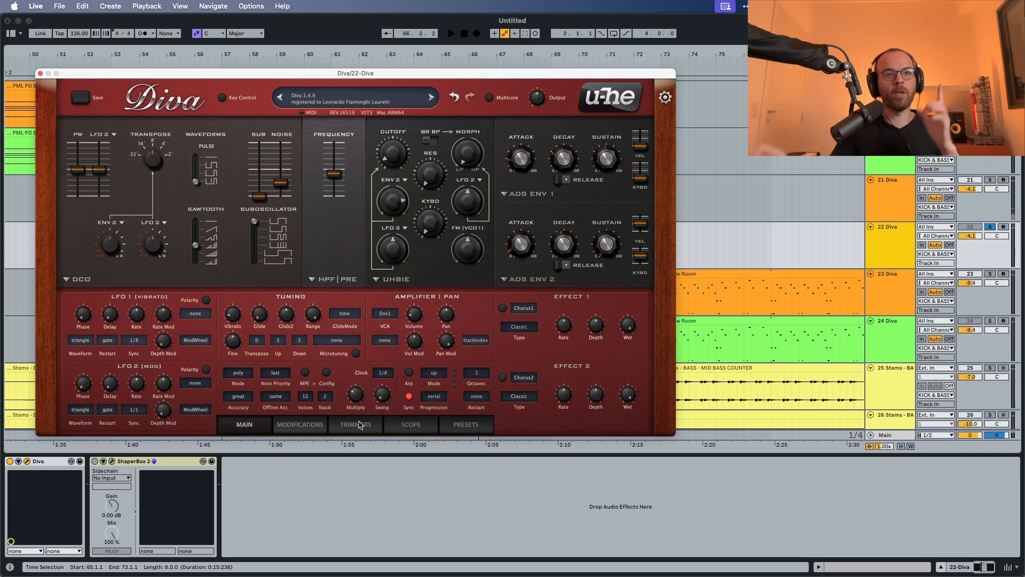
Step: Set the transient mode in the trimmer settings to osc reset and audition the attack
left_click(359, 425)
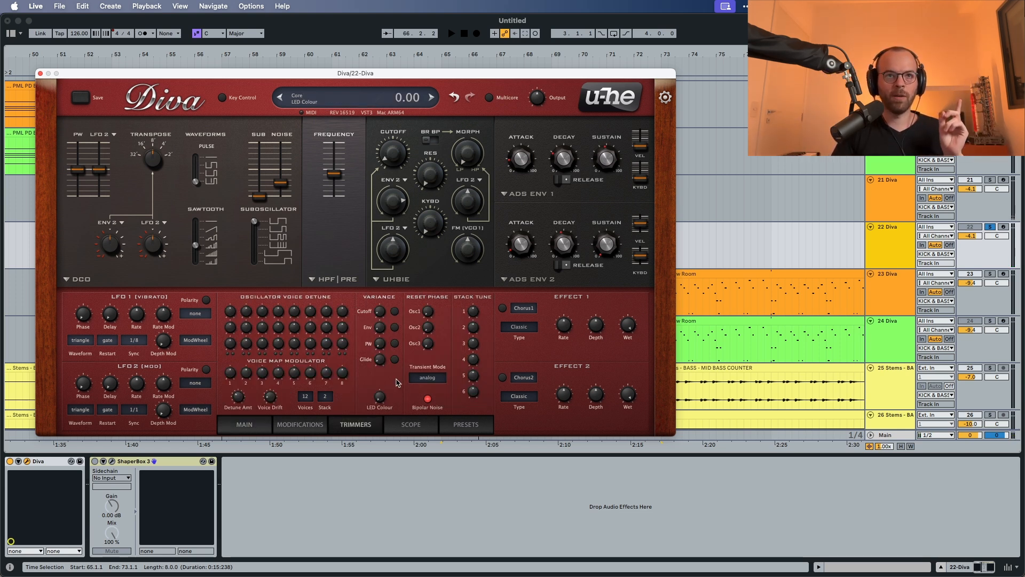
left_click(436, 376)
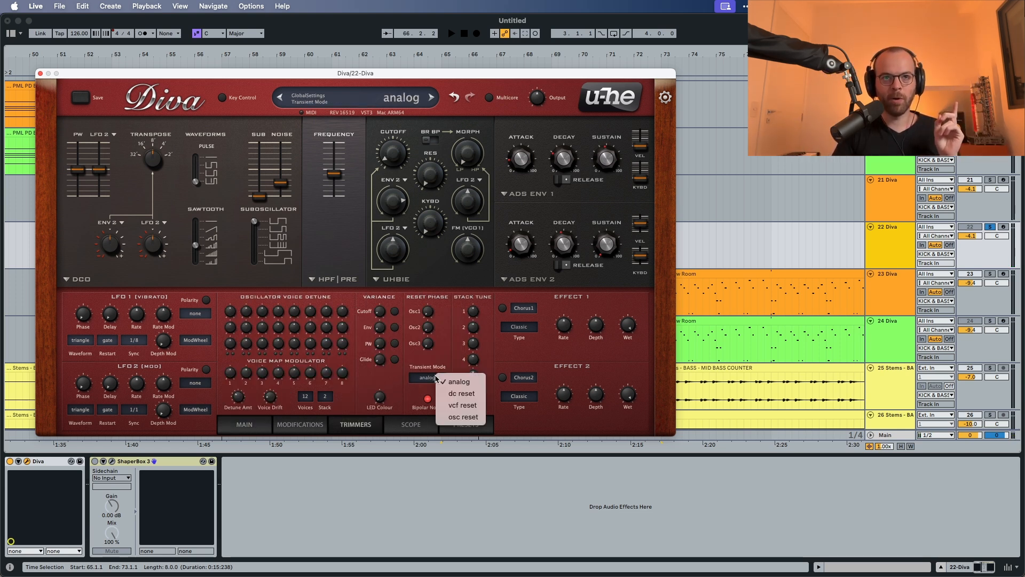
left_click(450, 420)
key("space")
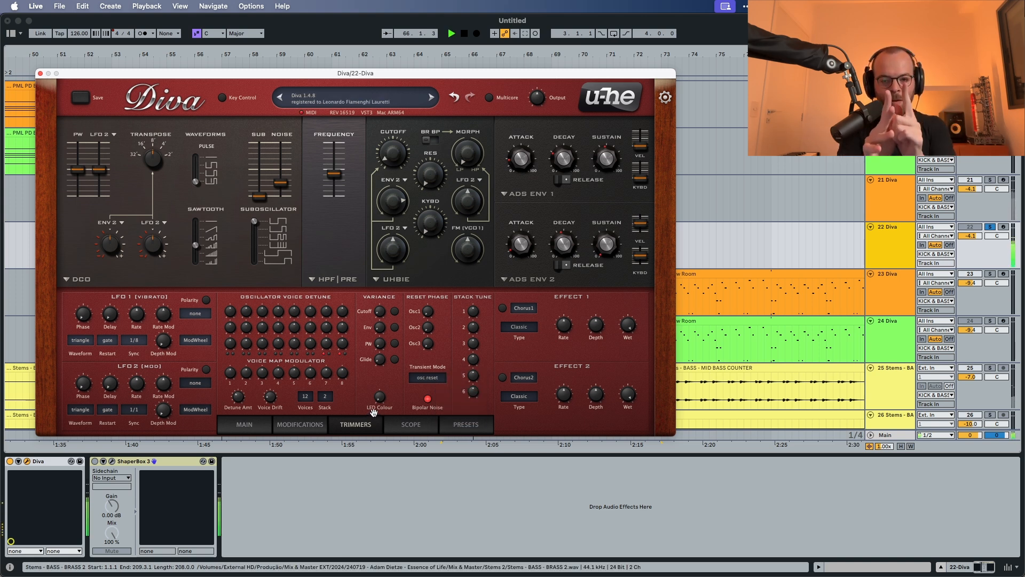
Step: Switch on effect 1 as the Plate1 reverb and set the effect 2 module to Plate2
left_click(244, 424)
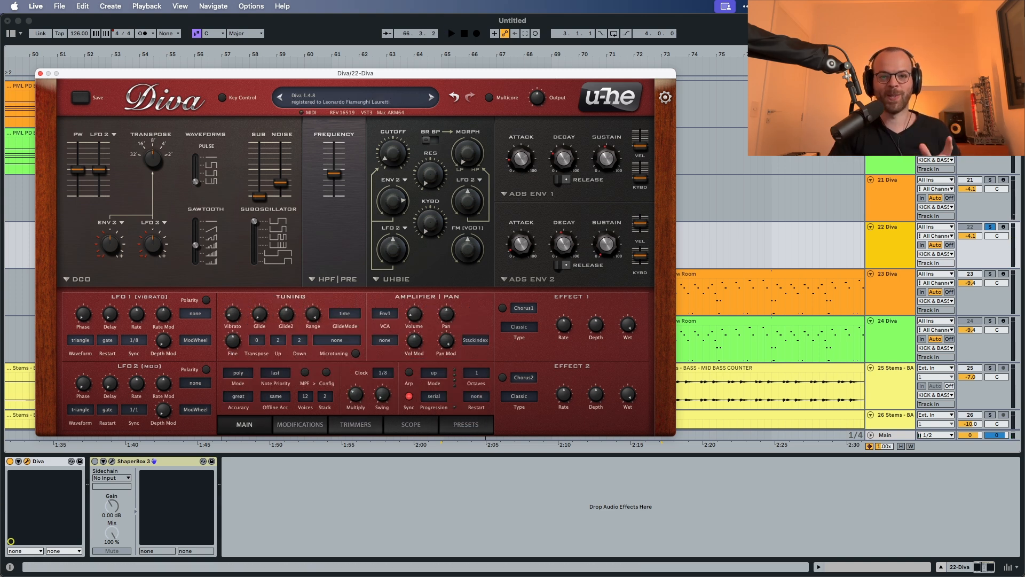
left_click(502, 308)
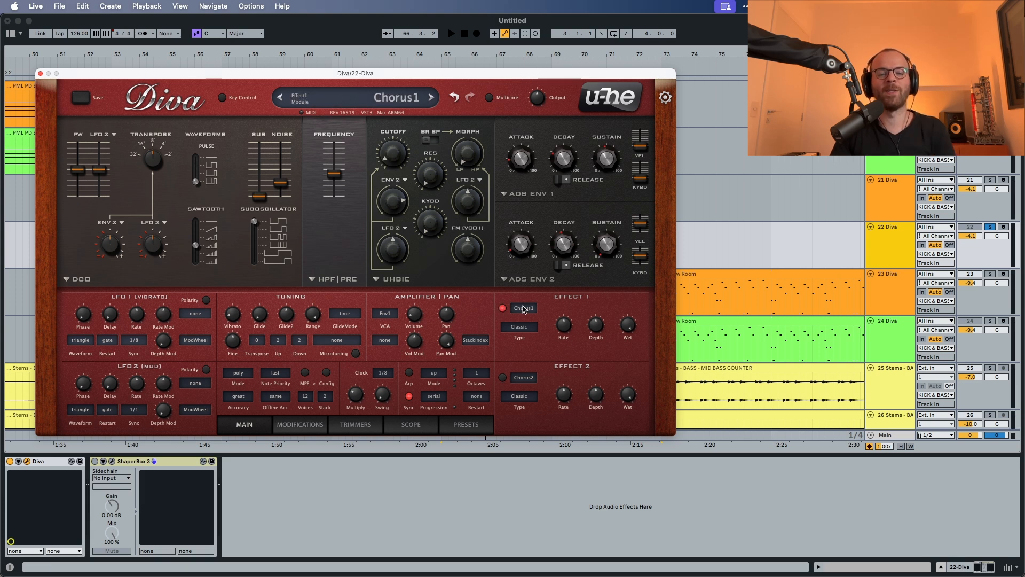
left_click(524, 309)
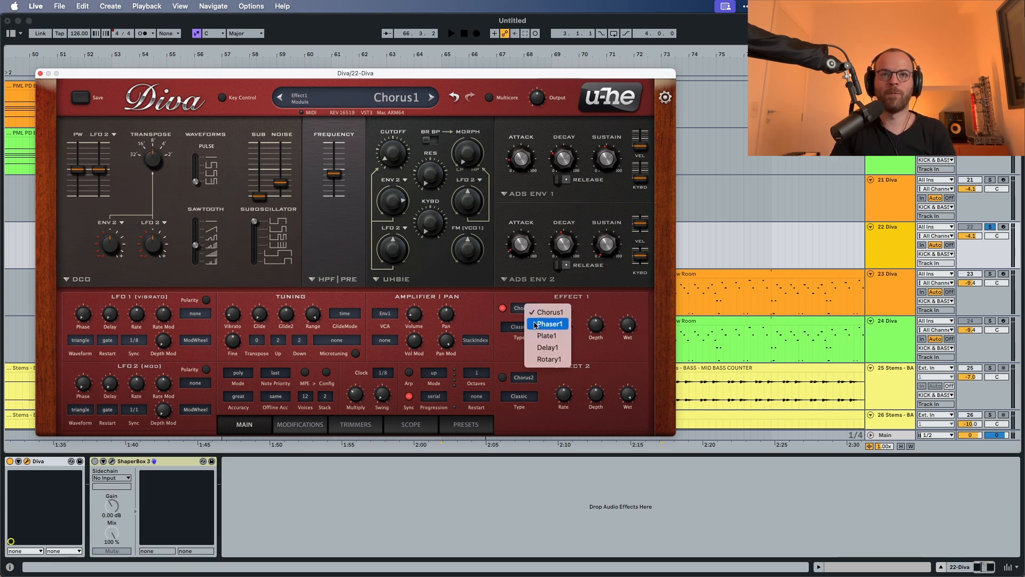
left_click(546, 336)
left_click(531, 378)
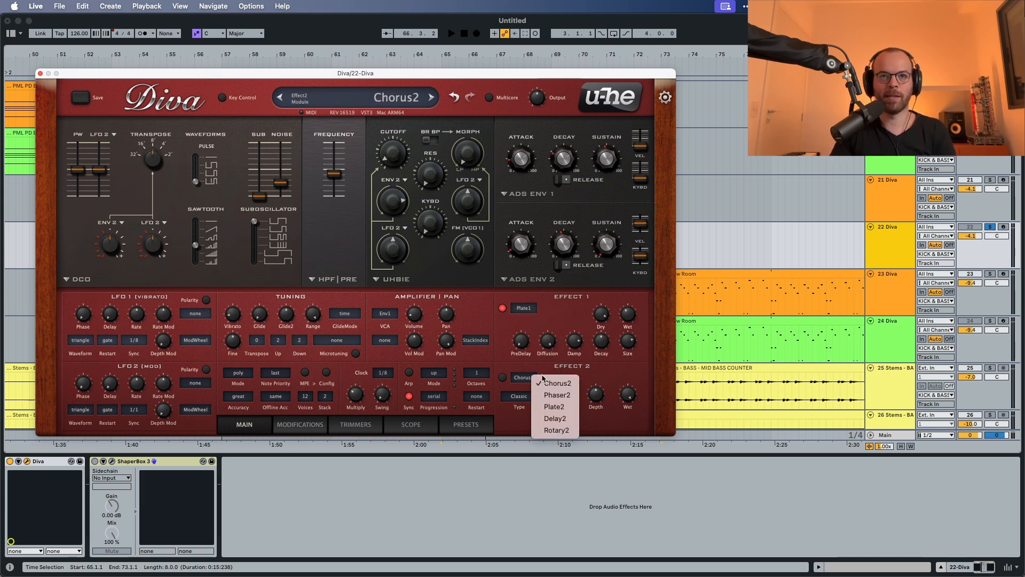
left_click(550, 407)
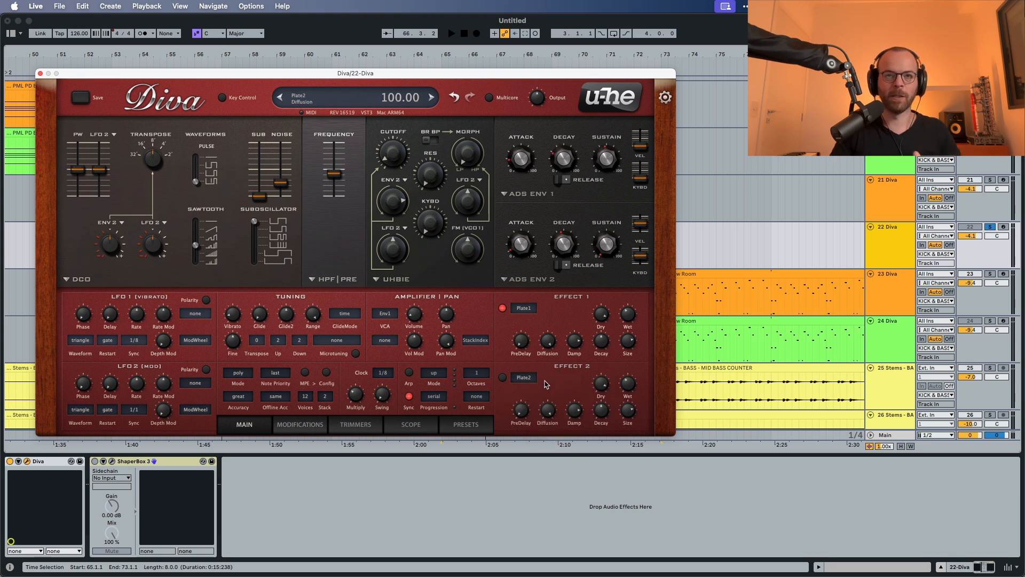
Step: Set the Plate1 reverb's dry level to 74.50 and its wet level to 11, auditioning the balance
key("space")
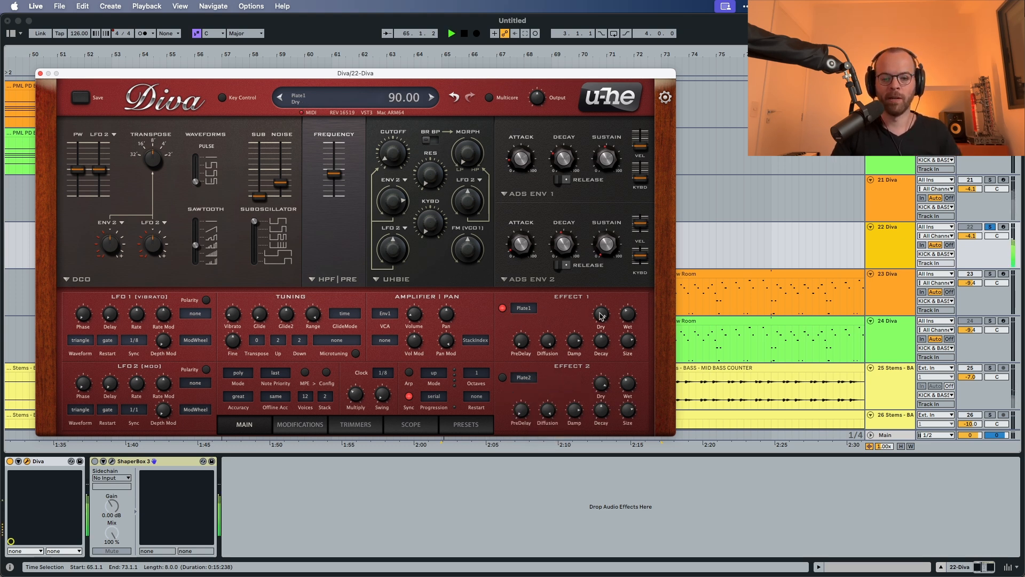
key("space")
left_click_drag(607, 317, 602, 334)
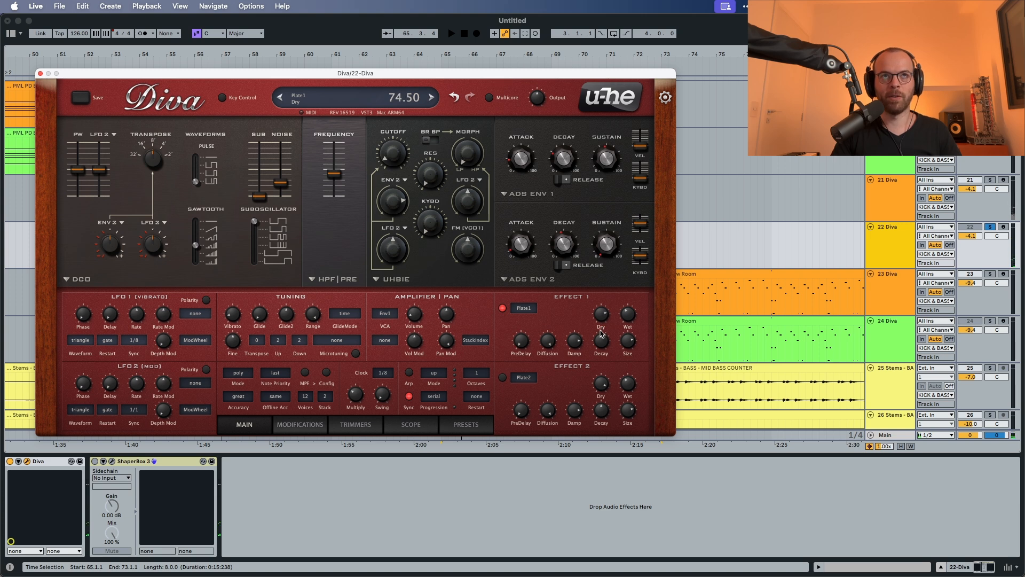
left_click_drag(636, 319, 629, 350)
key("space")
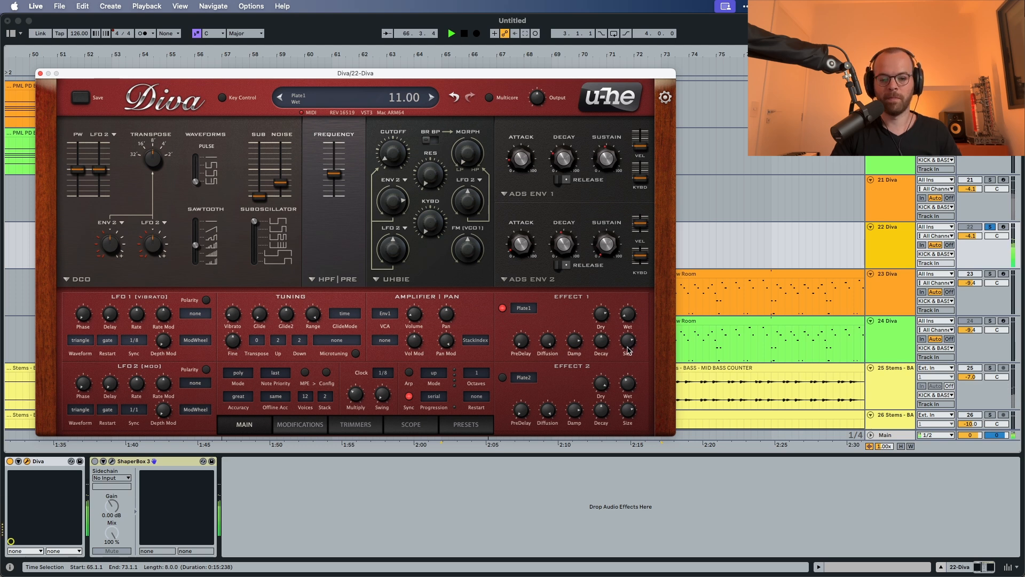
Step: Raise the Plate1 reverb's size and set its predelay to 26, auditioning the result
key("space")
left_click_drag(629, 345, 650, 183)
key("space")
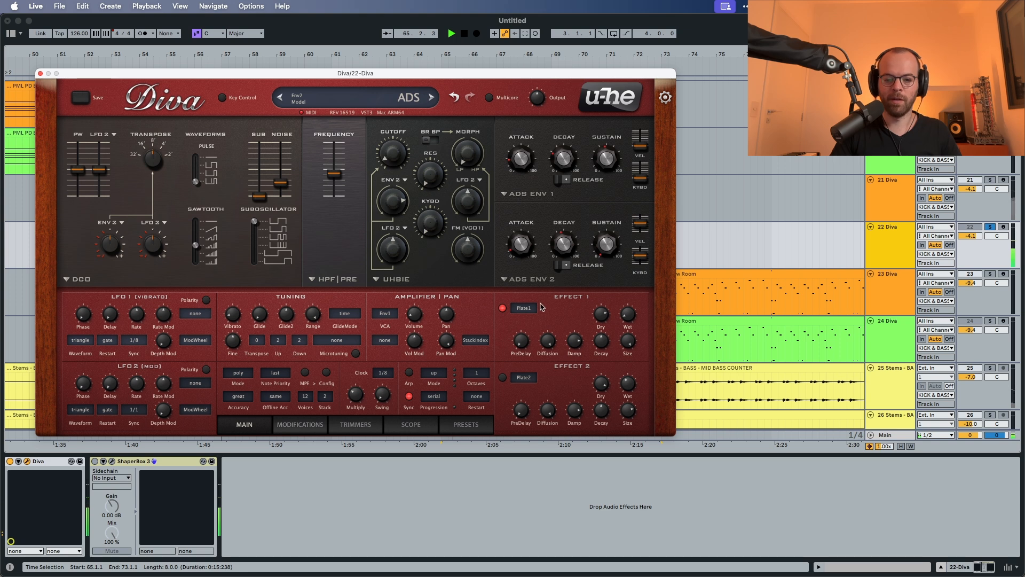
left_click_drag(524, 341, 526, 335)
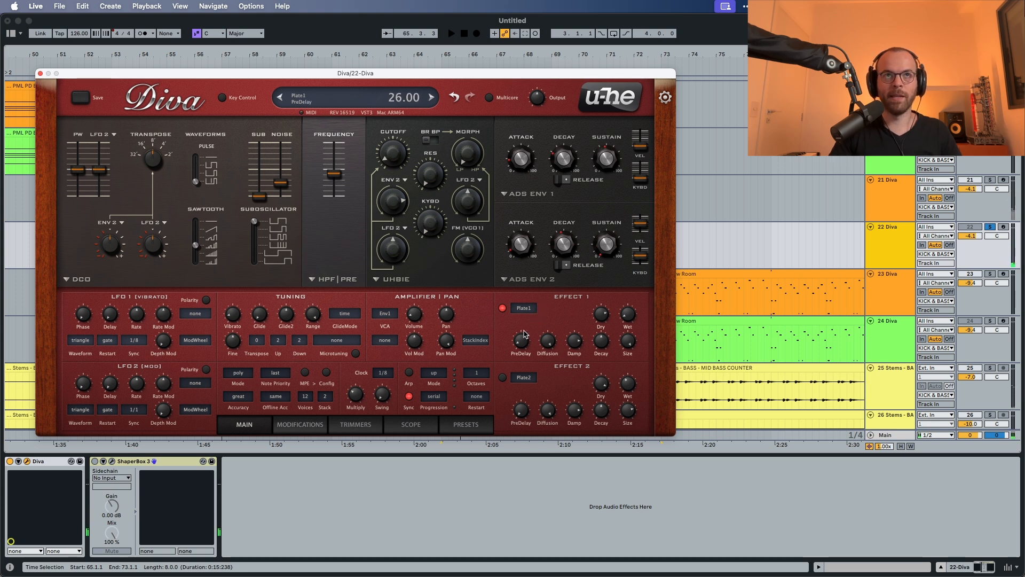
key("space")
key("space")
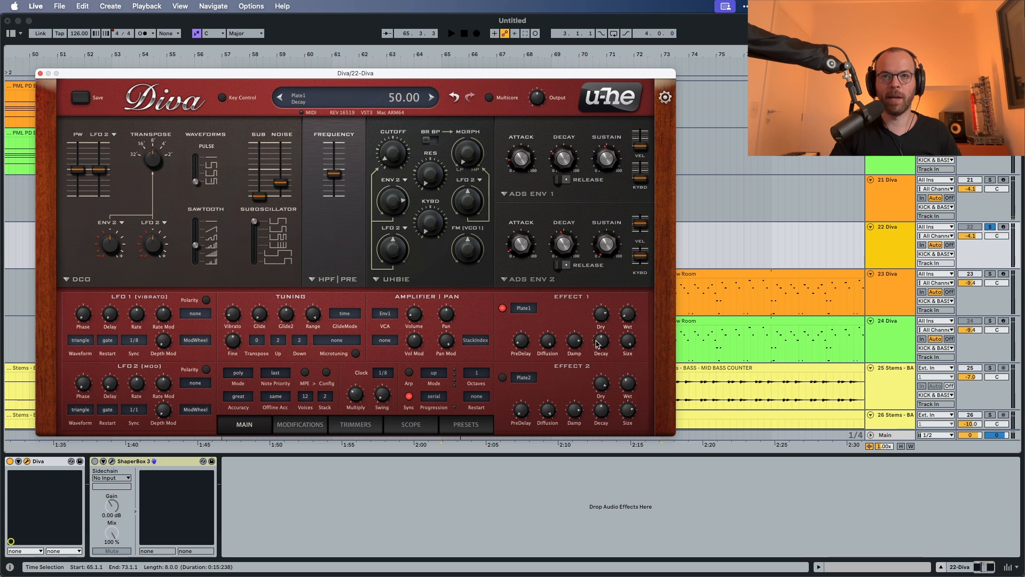
Step: Switch on the Plate2 reverb in effect 2 and set its wet level to 25.50, auditioning the result
key("space")
left_click_drag(600, 336, 607, 317)
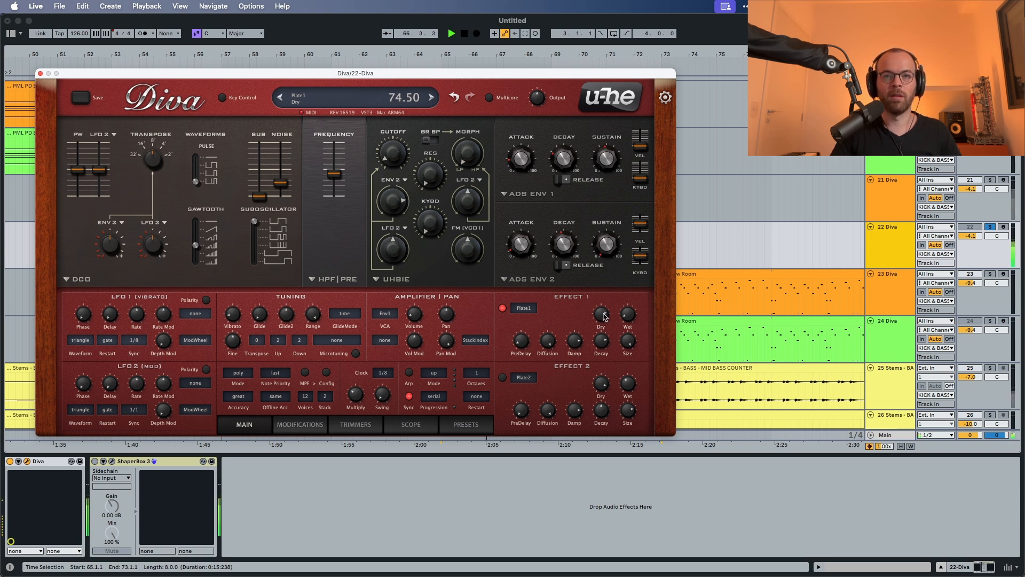
left_click(503, 377)
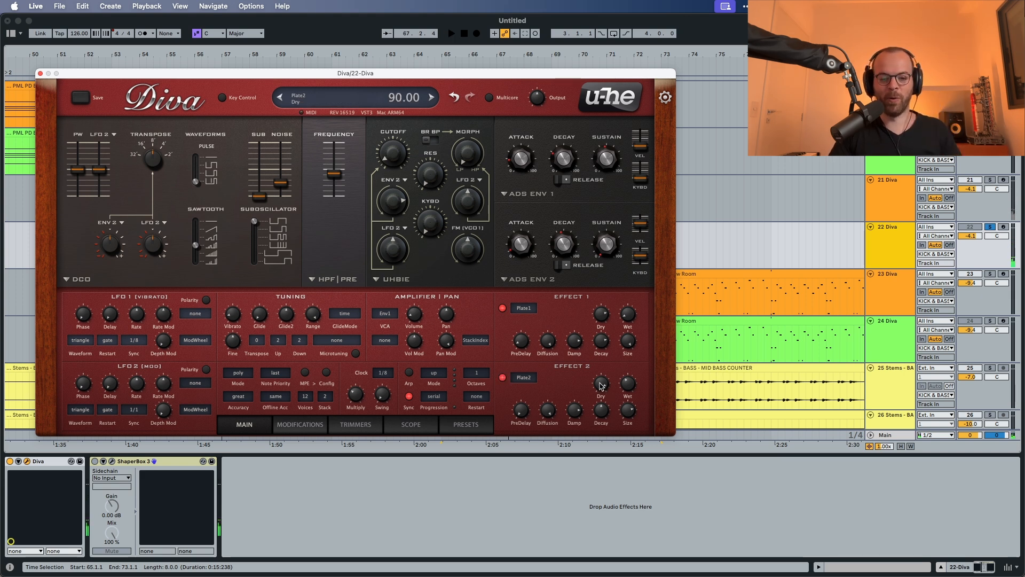
left_click_drag(600, 386, 623, 398)
key("space")
key("space")
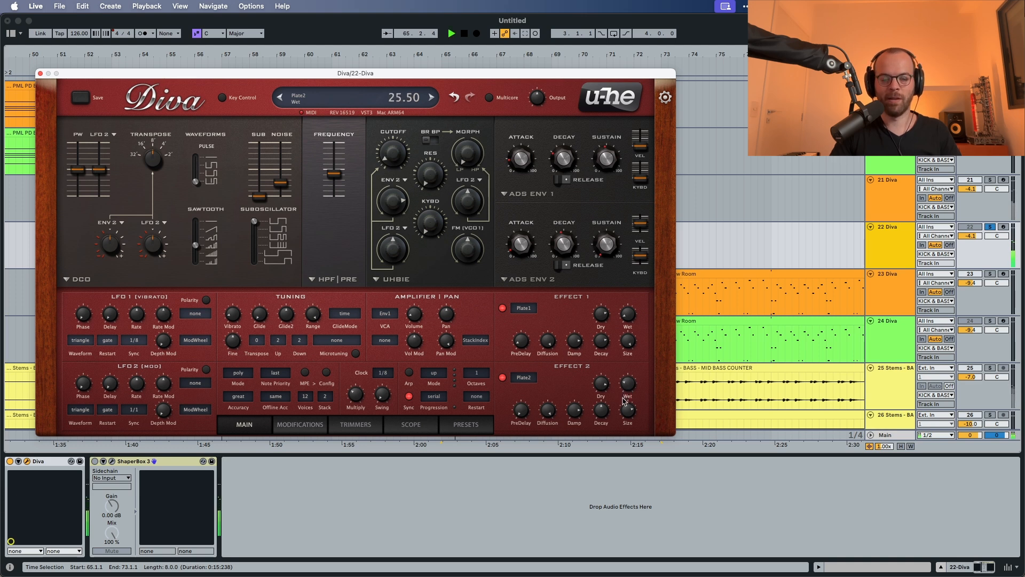
key("space")
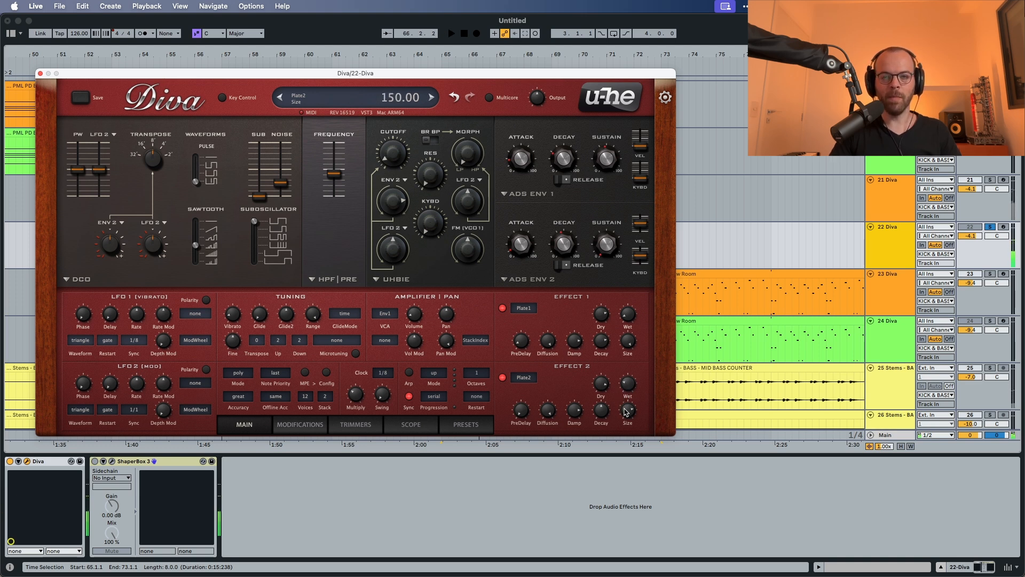
Step: Set the Plate2 reverb's size to 196 and audition it
mouse_move(624, 409)
left_mouse_down()
mouse_move(626, 364)
mouse_move(624, 409)
left_mouse_up()
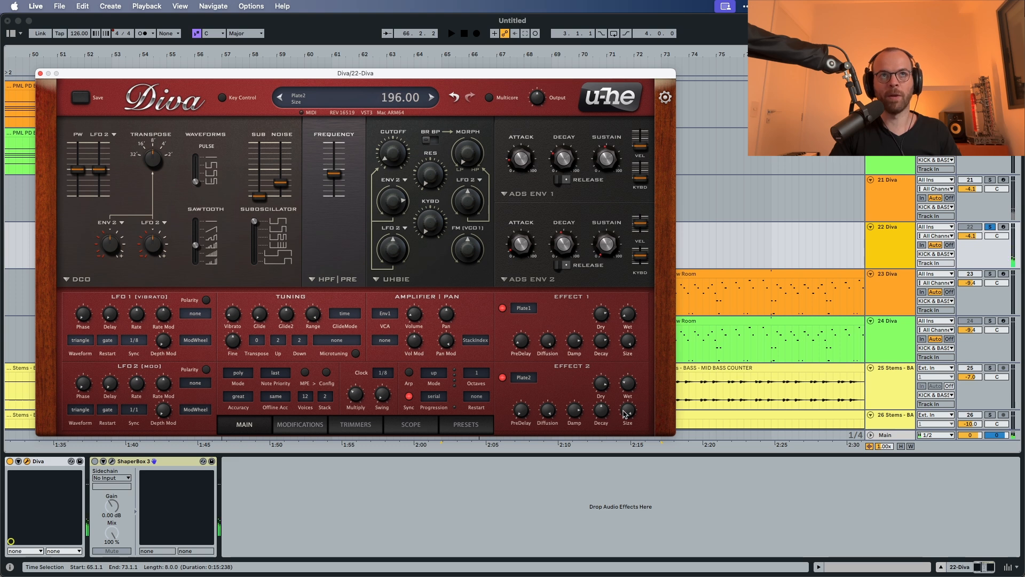
key("space")
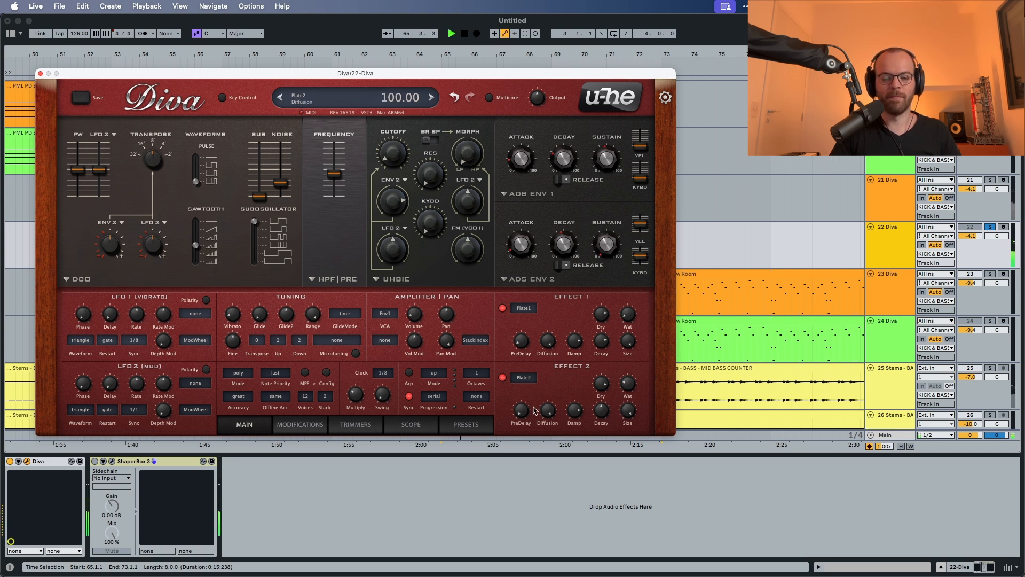
key("space")
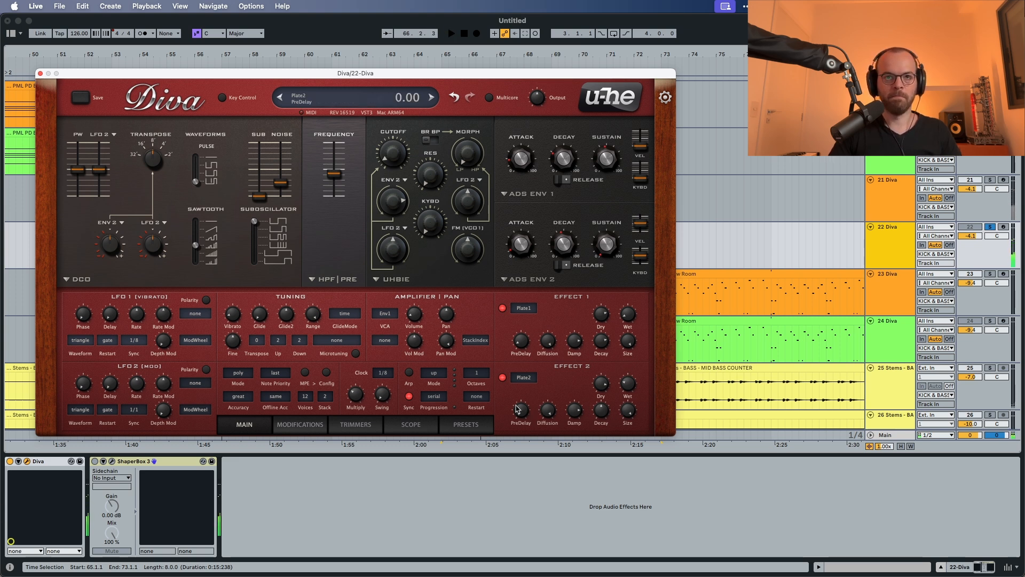
Step: Compare the Plate2 reverb's diffusion at 0 and 100 during playback, ending with the diffusion lowered
left_click_drag(543, 412, 545, 563)
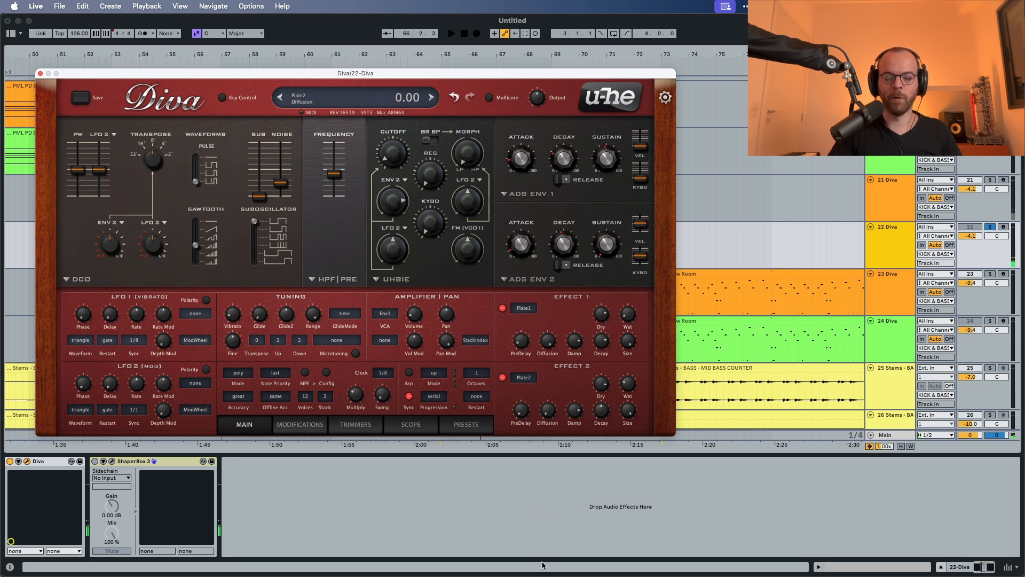
key("space")
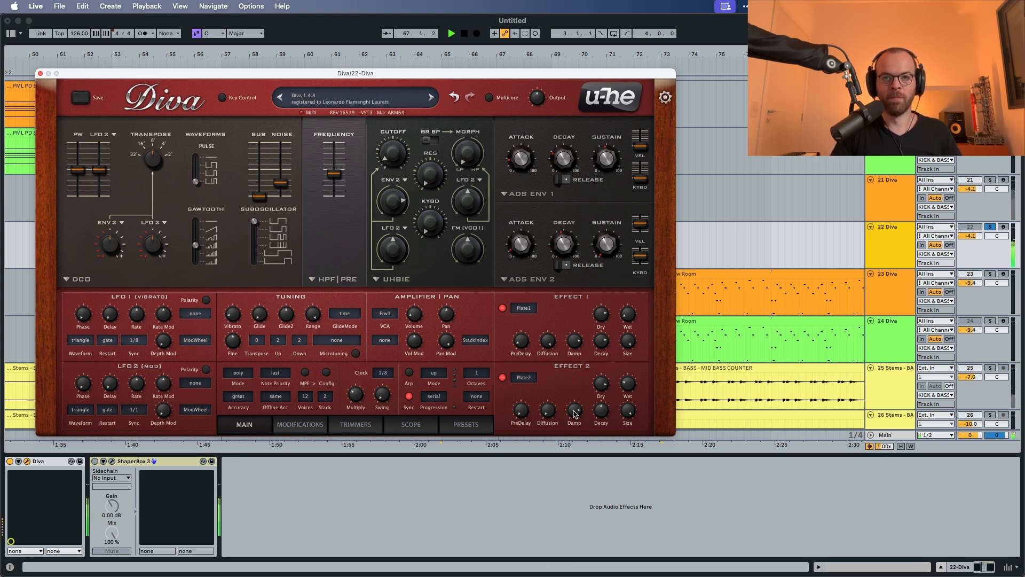
mouse_move(570, 416)
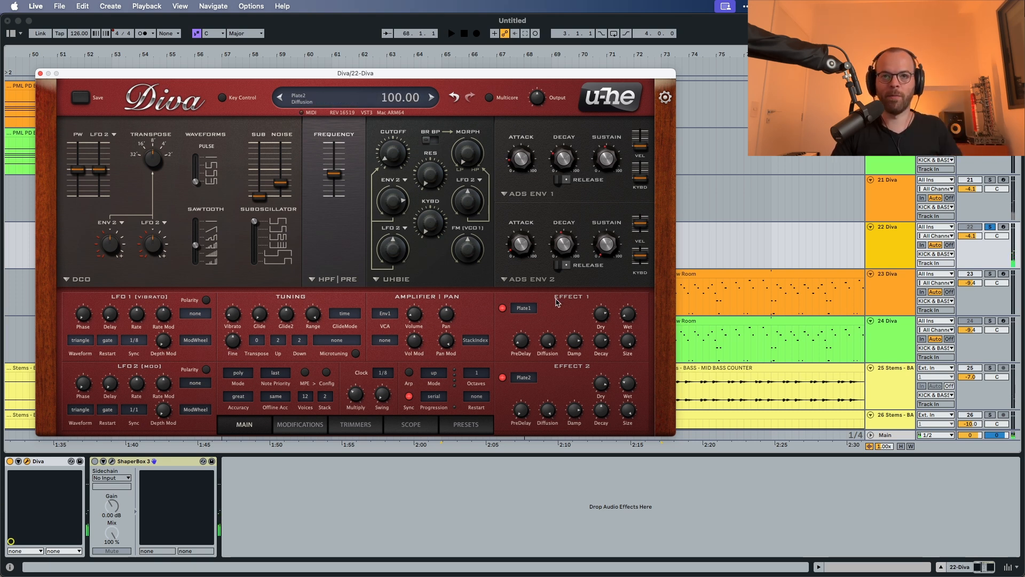
key("space")
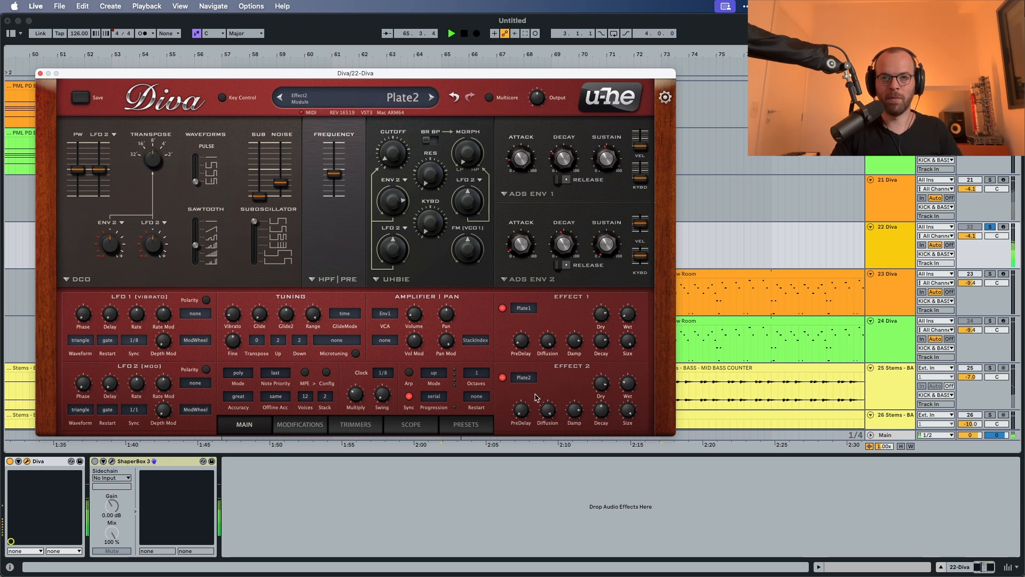
left_click_drag(550, 409, 558, 571)
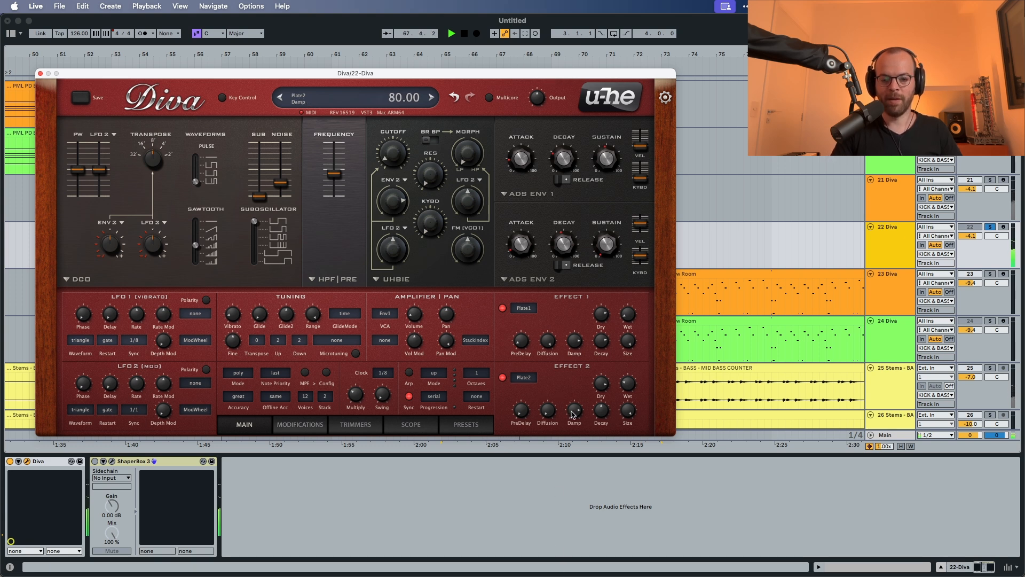
Step: Set the Plate2 reverb's damp to 44.50 and raise its decay while auditioning
left_click_drag(574, 414, 570, 452)
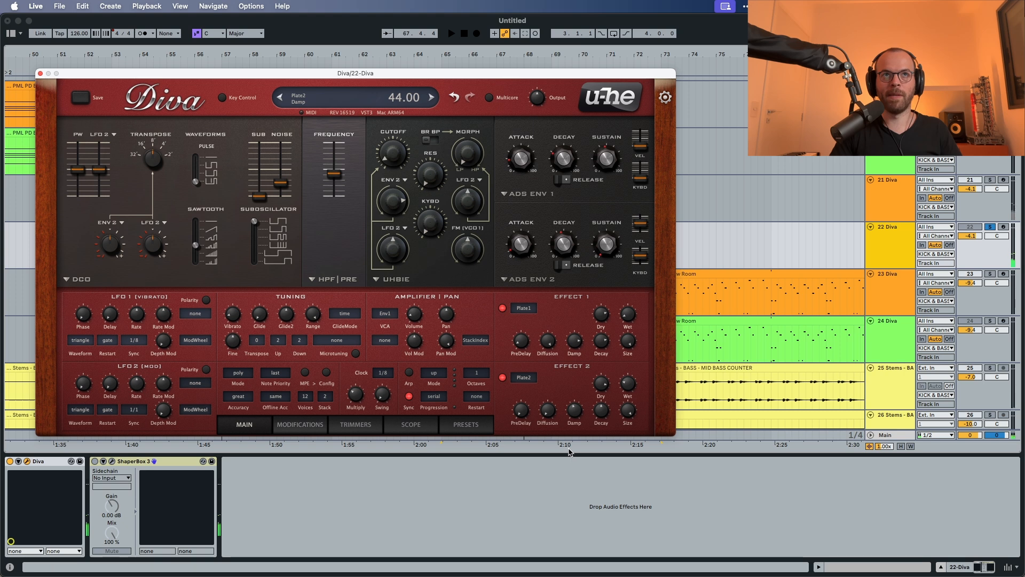
key("space")
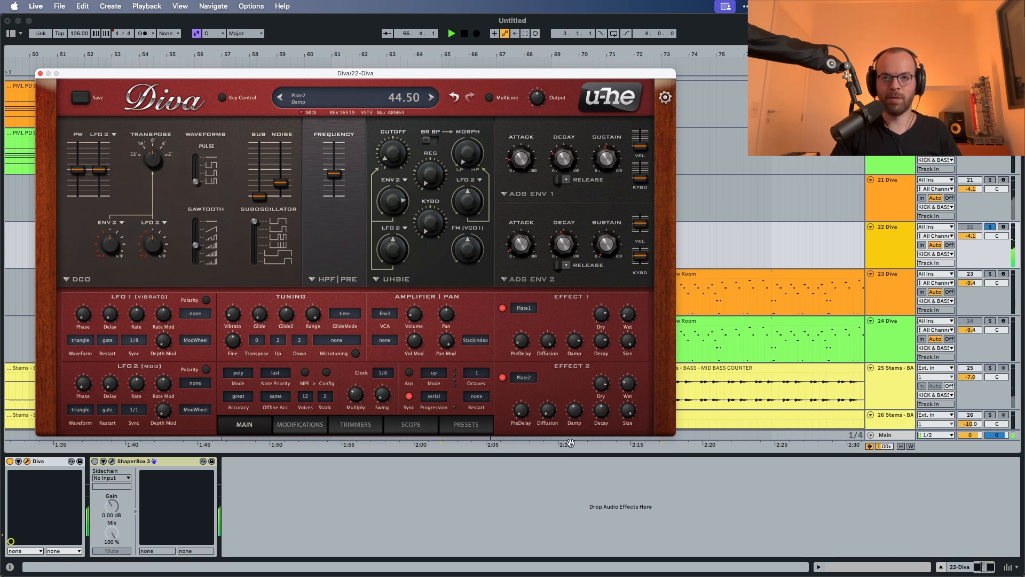
left_click_drag(600, 418, 604, 403)
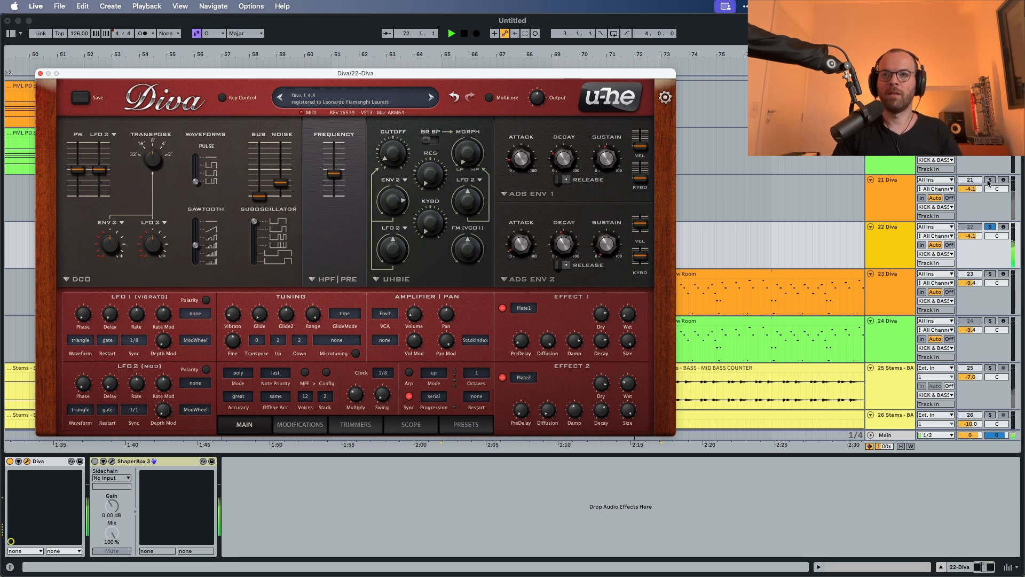
Step: Solo the original Sawdust Diva on track 21 and play the section to compare it with the recreation on track 22
scroll(741, 197, "left", 5)
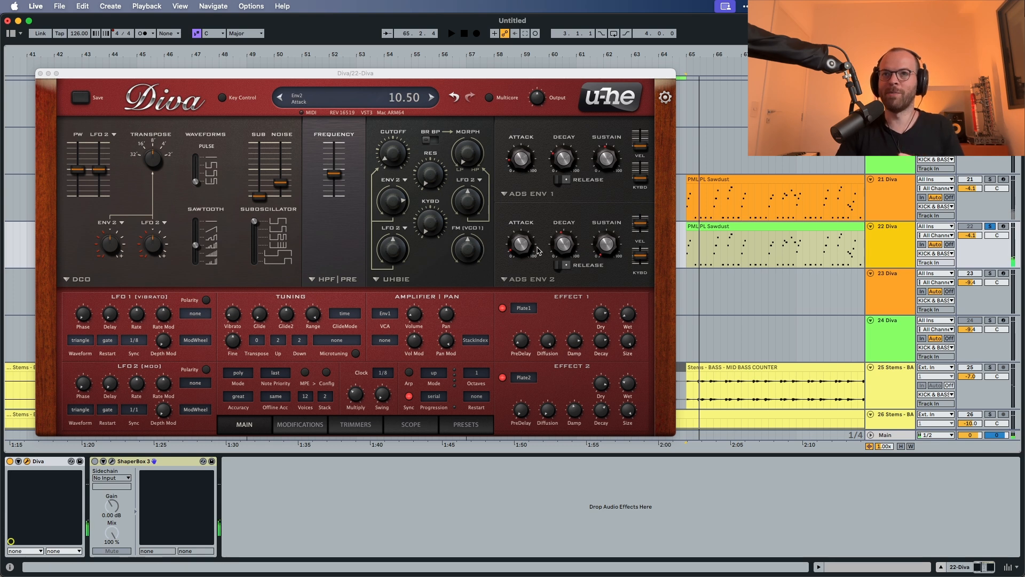
left_click(990, 179)
key("space")
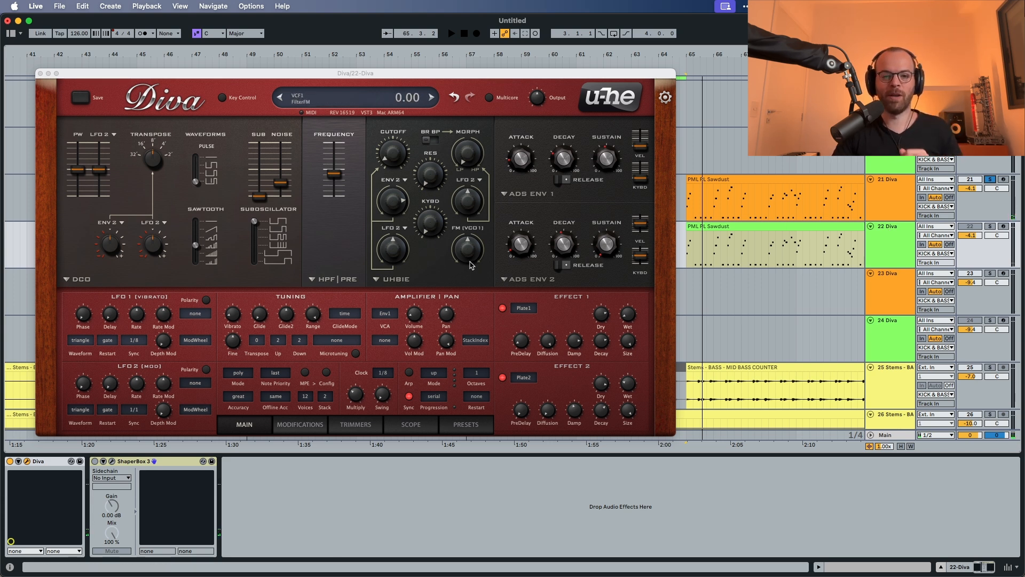
left_click_drag(473, 262, 481, 184)
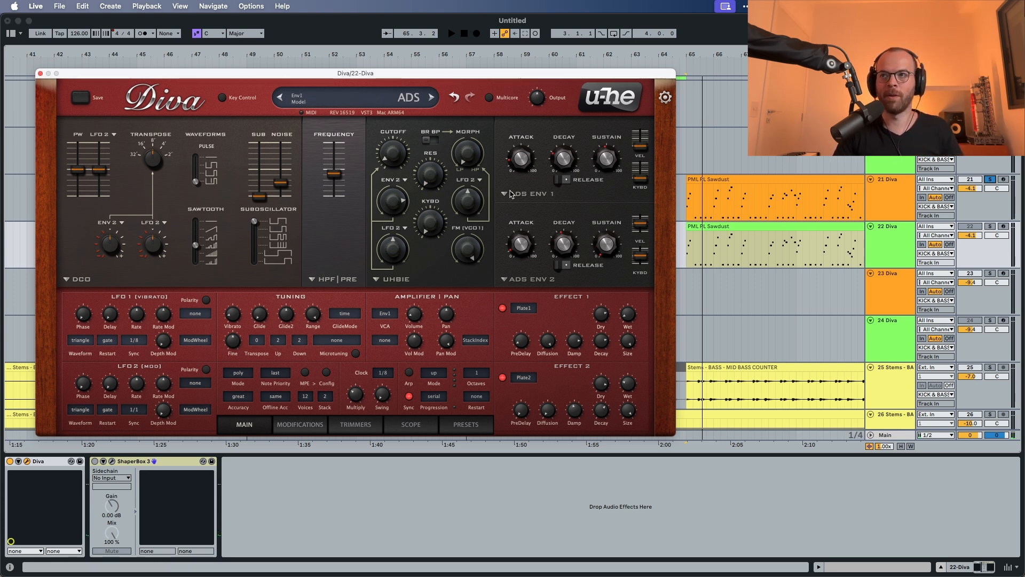
key("space")
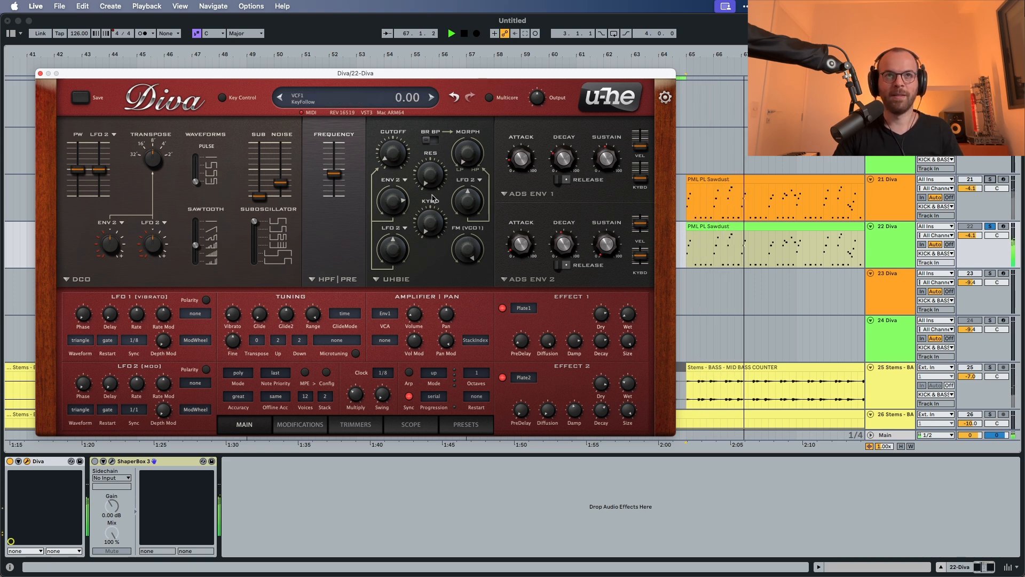
key("space")
Step: Set the filter resonance to 18 and raise the filter's keyboard follow, auditioning the result
left_click_drag(433, 187, 435, 166)
key("space")
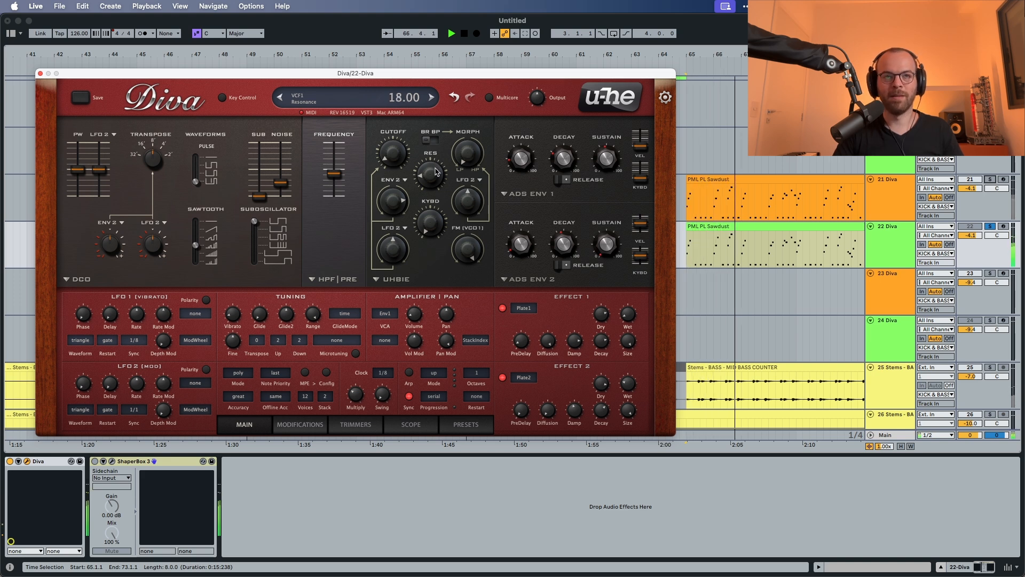
left_click_drag(430, 223, 437, 181)
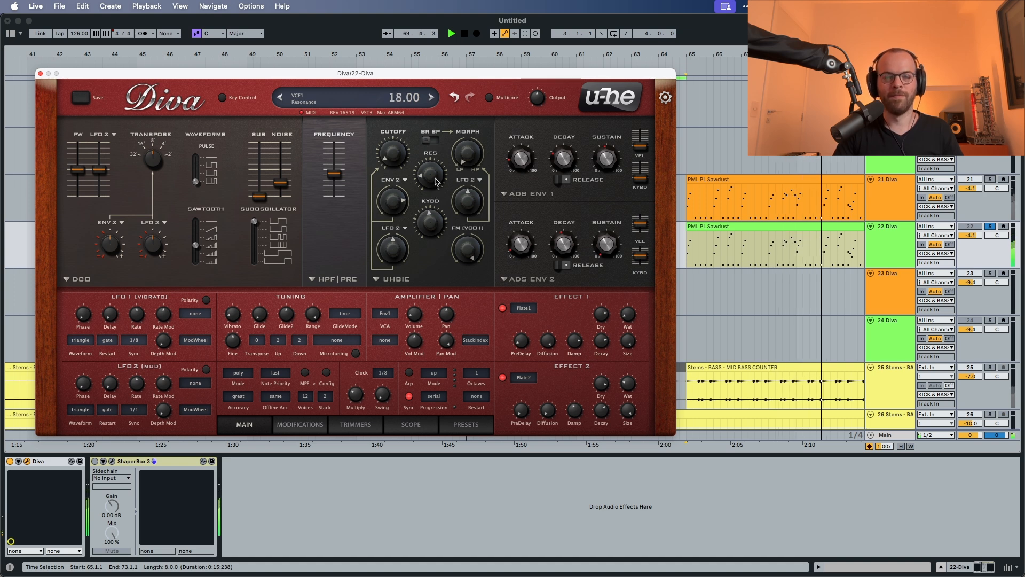
key("space")
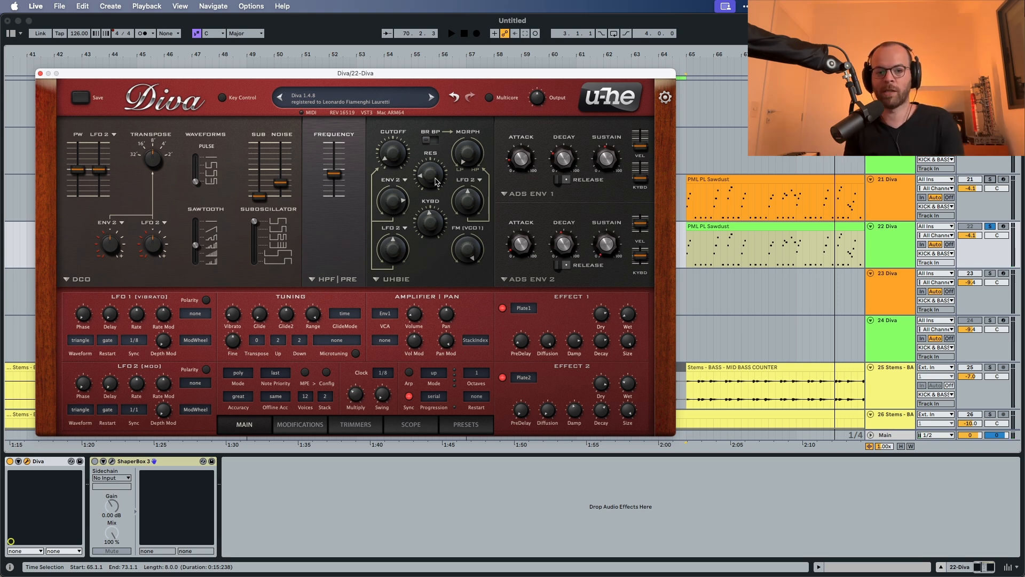
Step: Activate ShaperBox 3 on track 22 and raise the DCO's pulse width, auditioning between adjustments
left_click(905, 258)
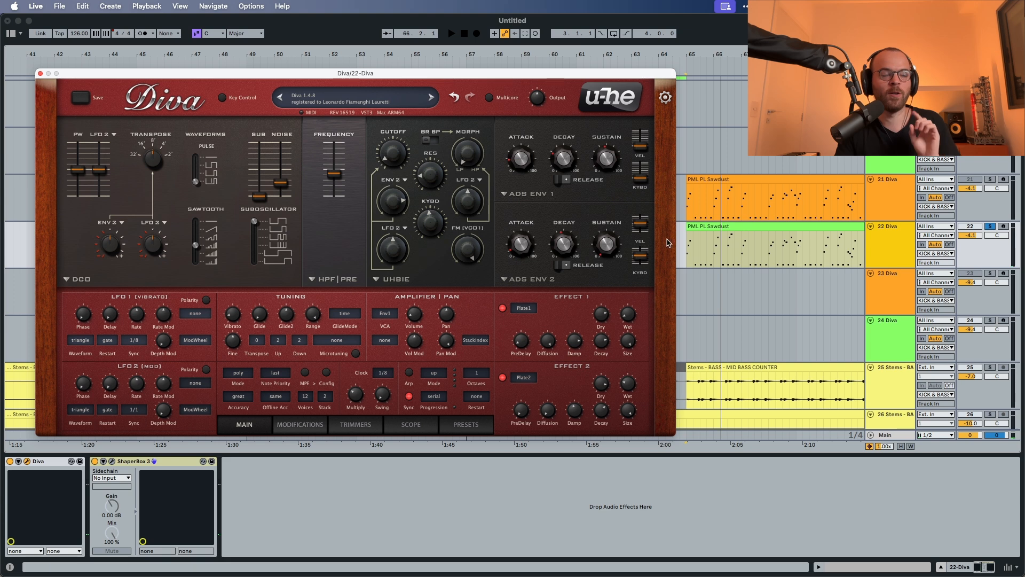
key("space")
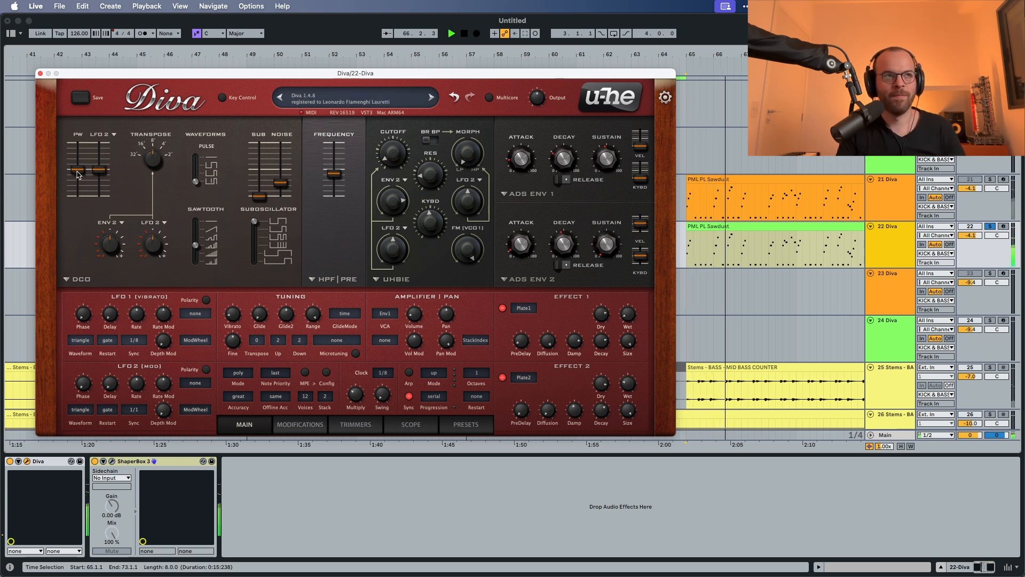
key("space")
scroll(78, 171, "up", 1)
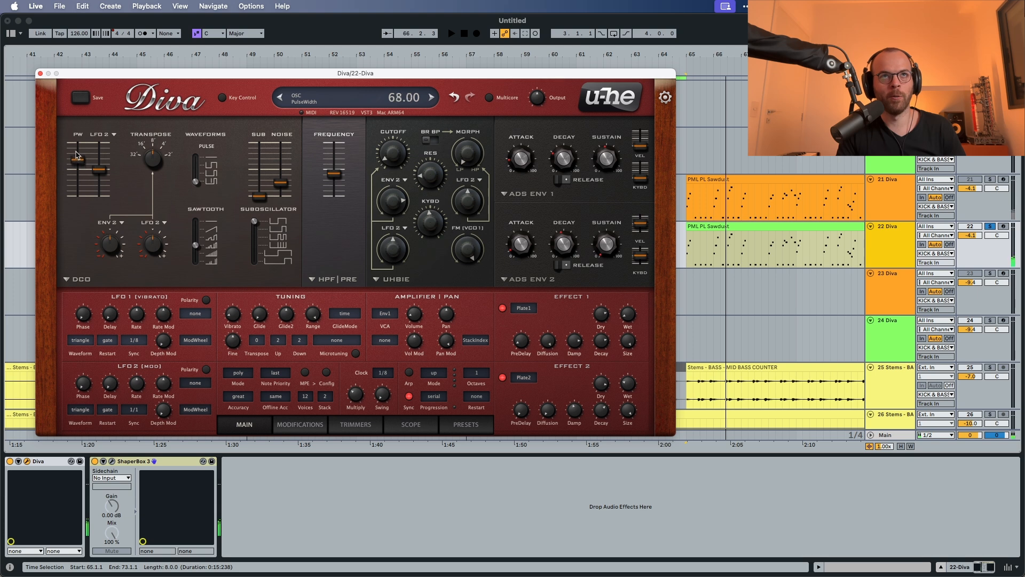
key("space")
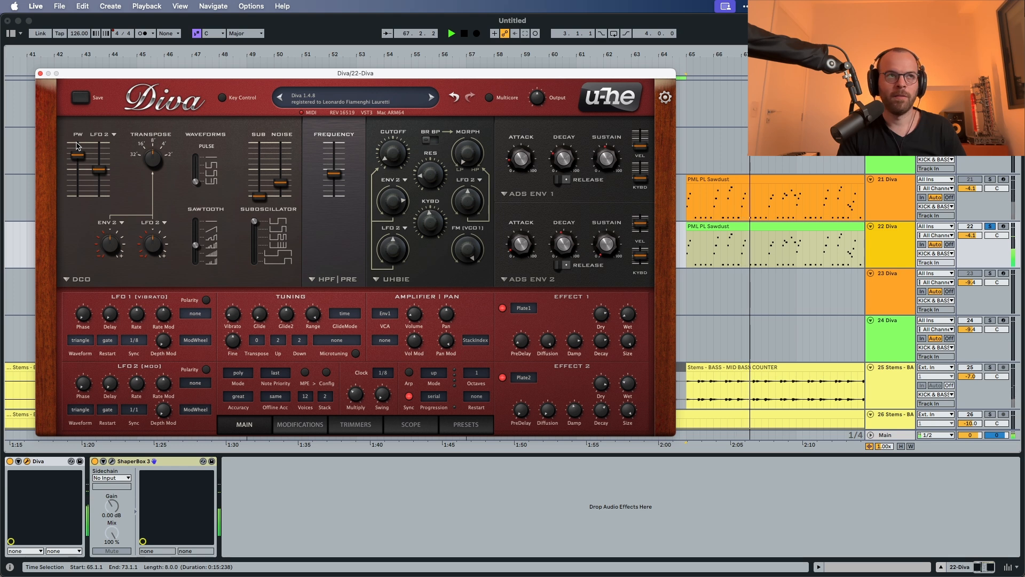
key("space")
mouse_move(76, 148)
left_mouse_down()
mouse_move(75, 135)
mouse_move(76, 156)
left_mouse_up()
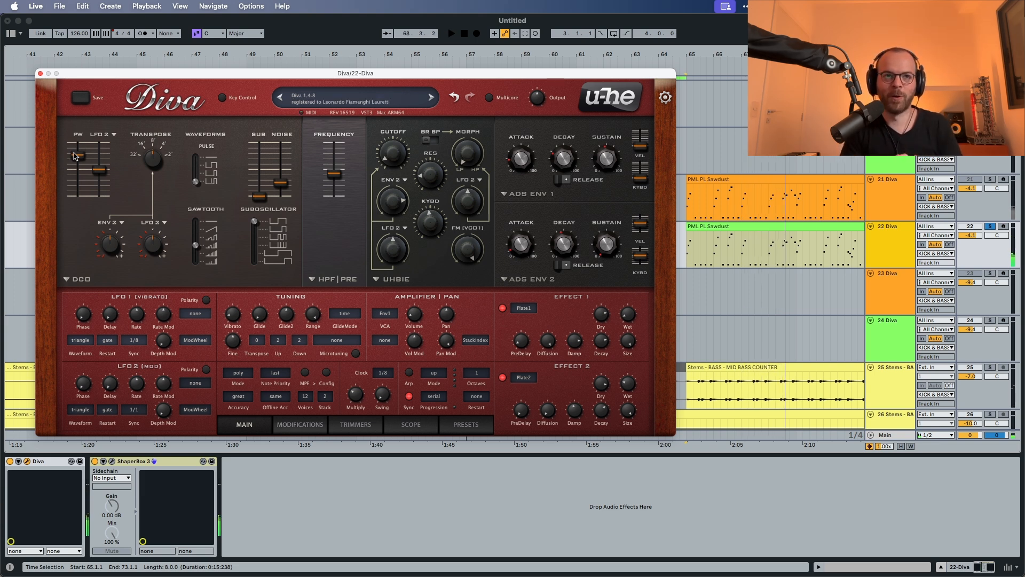
Step: Take track 22 out of solo and play the recreated pluck in the full mix
key("space")
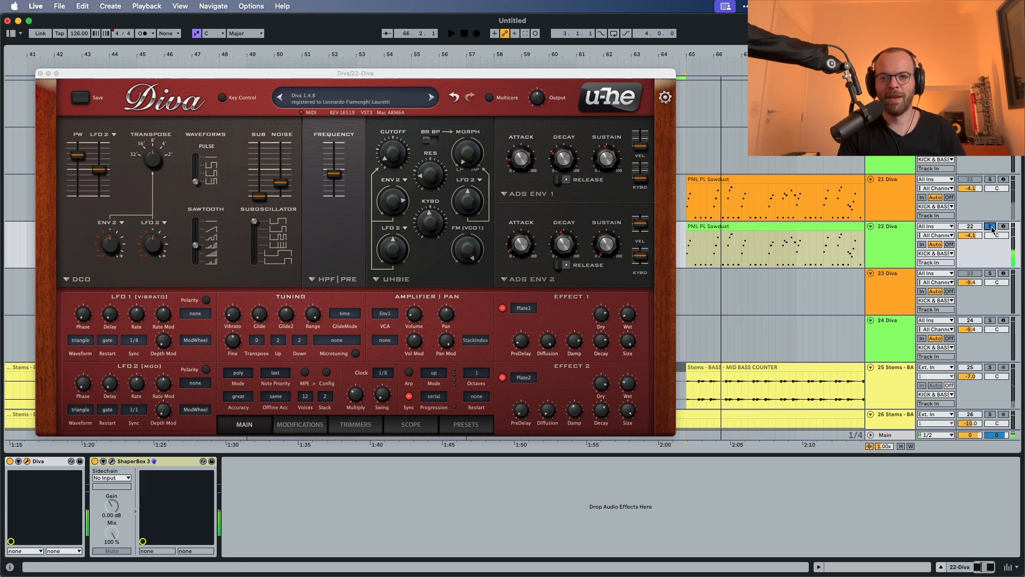
left_click(990, 226)
key("space")
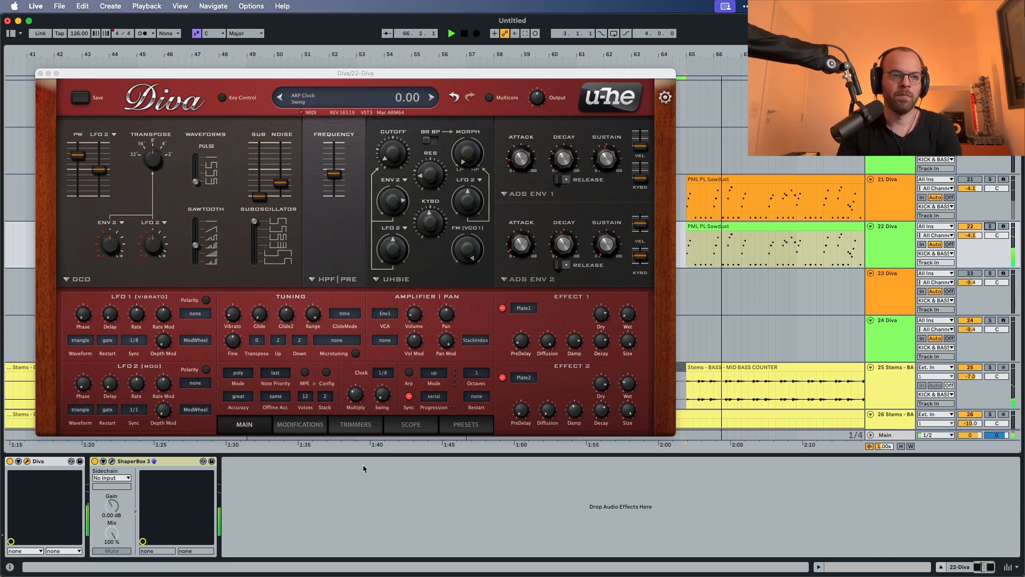
Step: Examine the ShaperBox 3 volume curve on track 22 while the mix plays, and close its window
left_click(112, 463)
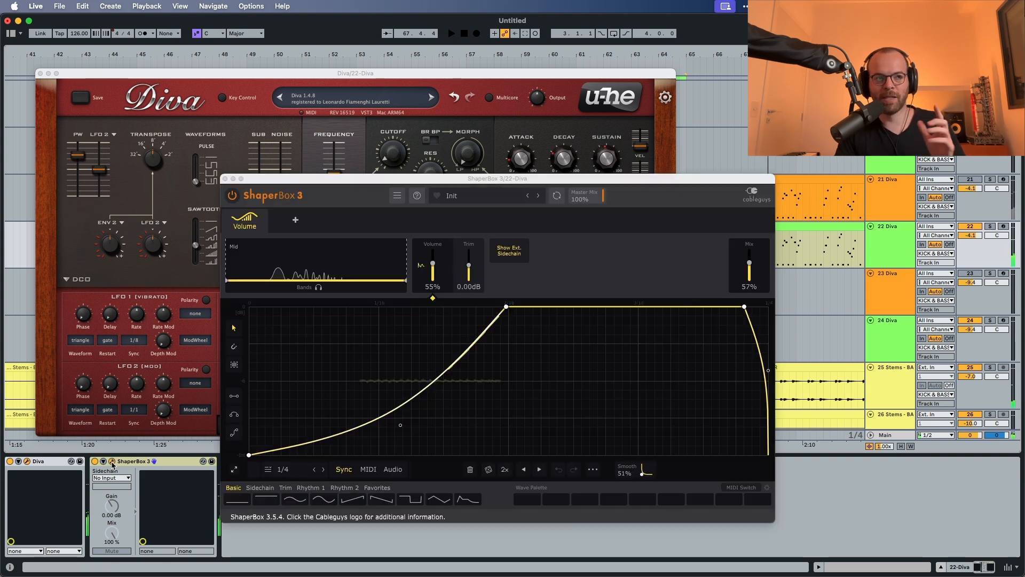
left_click(113, 462)
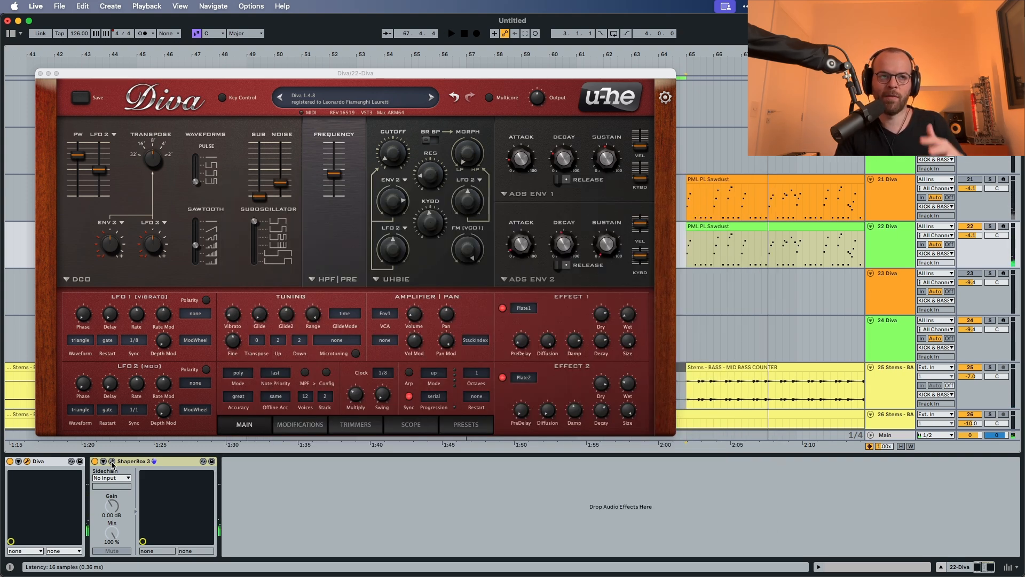
key("space")
left_click(112, 463)
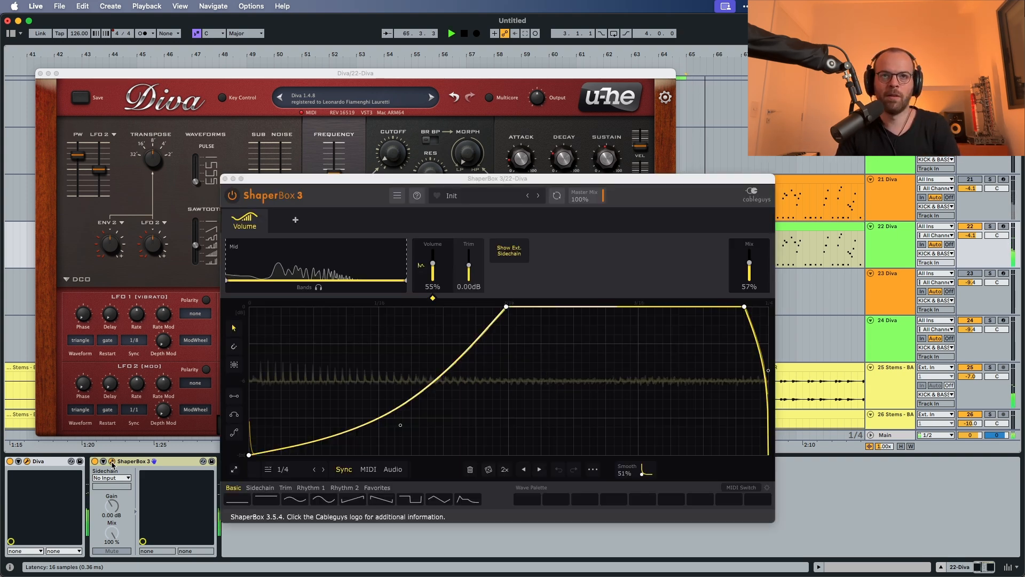
left_click(113, 463)
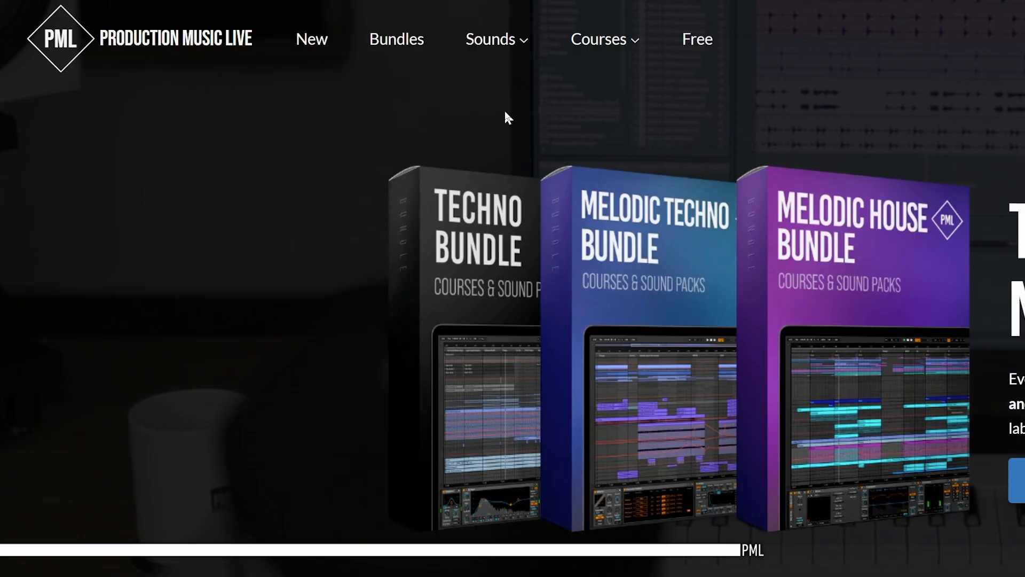
mouse_move(601, 41)
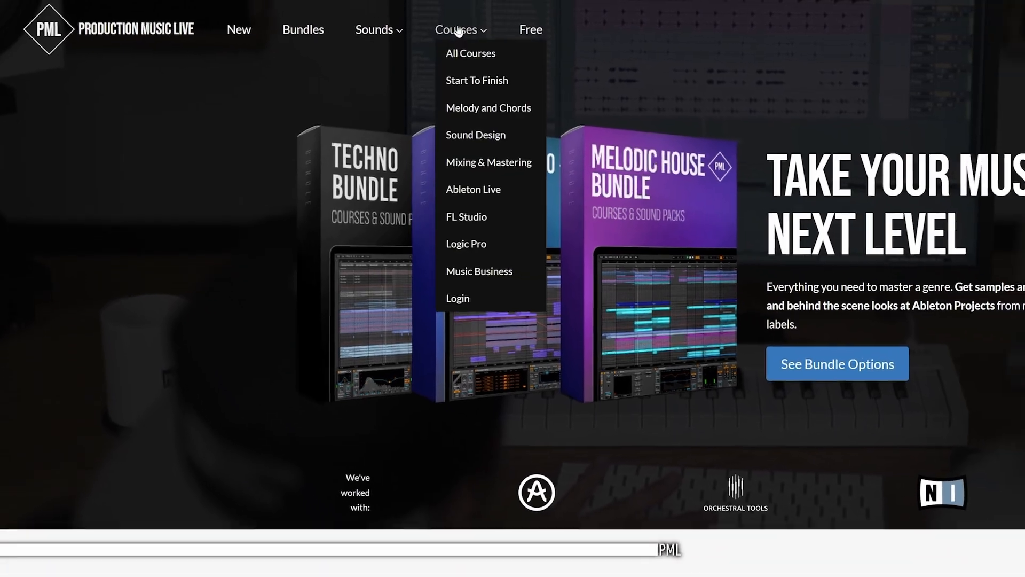
mouse_move(379, 30)
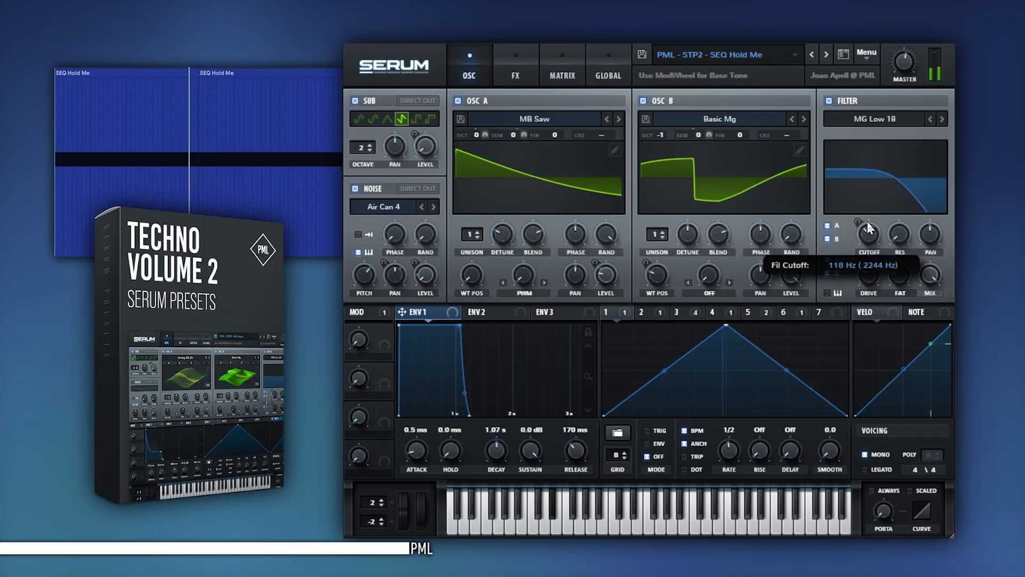
left_click_drag(867, 210, 861, 219)
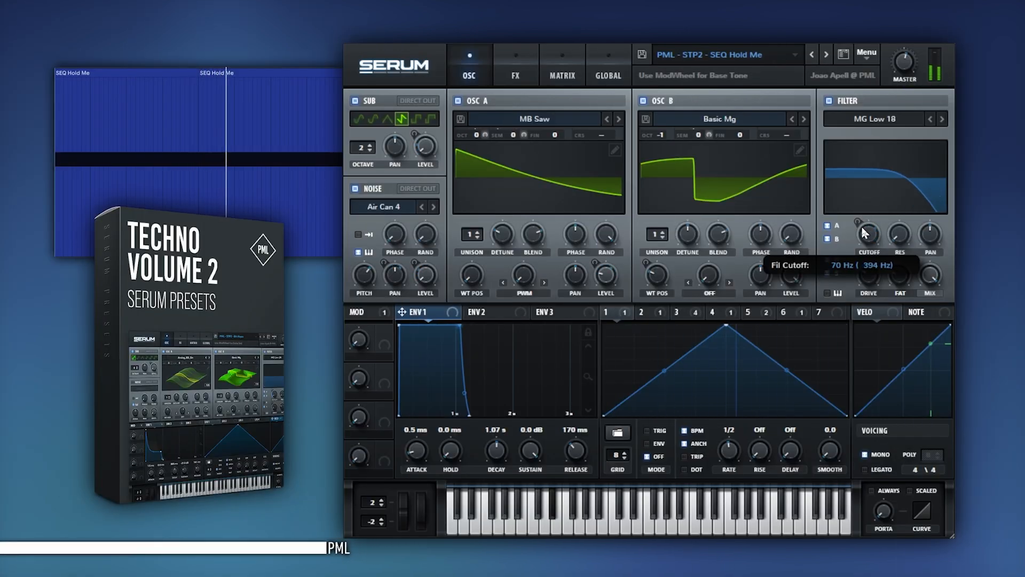